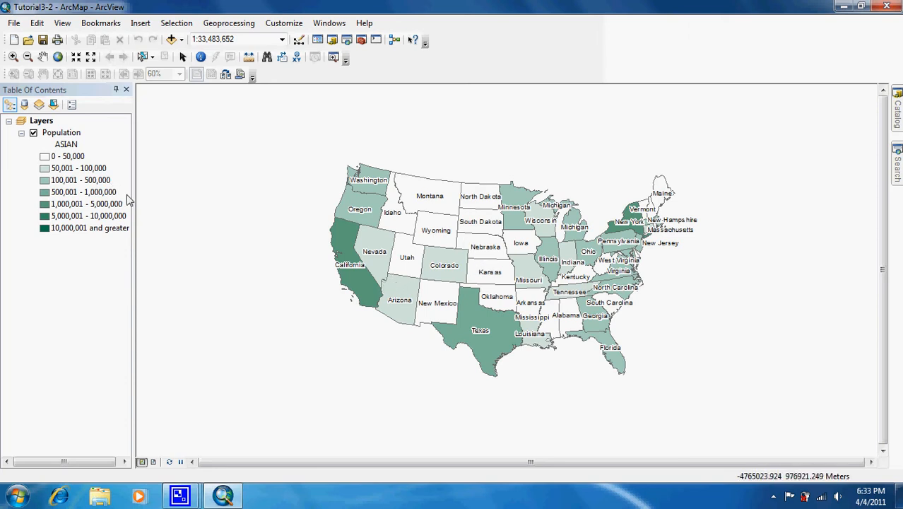
Switch the Asian population map to layout view
left_click(62, 25)
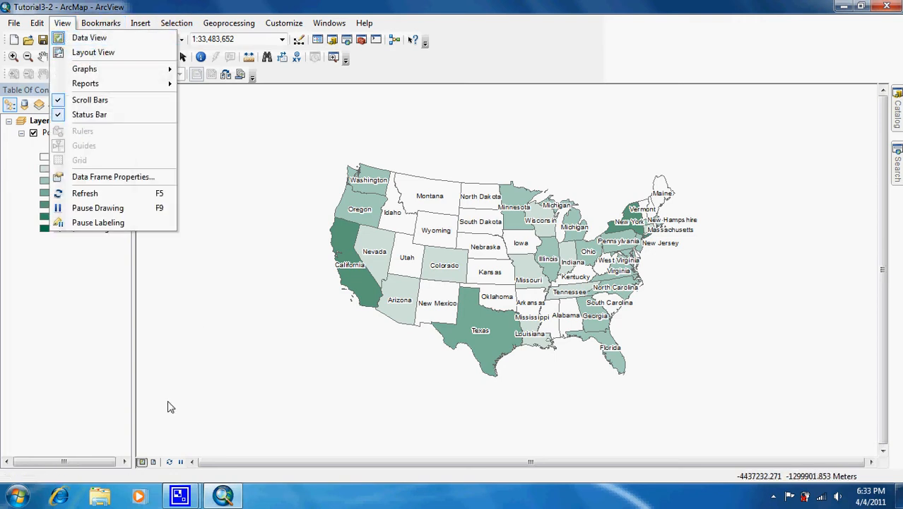
left_click(154, 462)
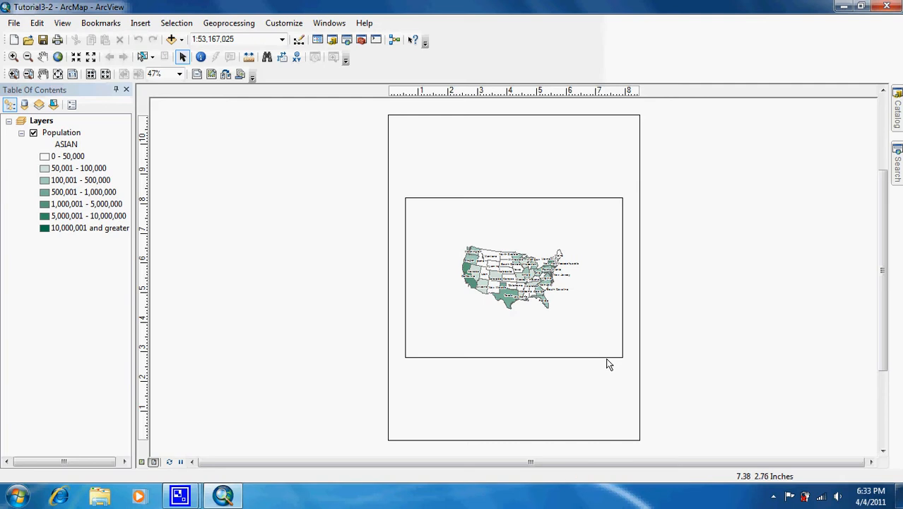
Hide the Layout toolbar and turn it back on
left_click(283, 23)
mouse_move(343, 41)
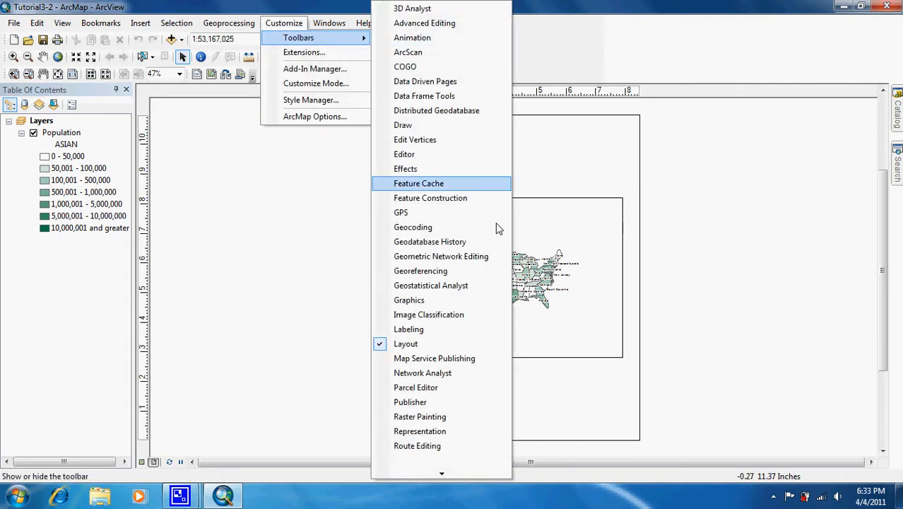
left_click(472, 344)
left_click(279, 26)
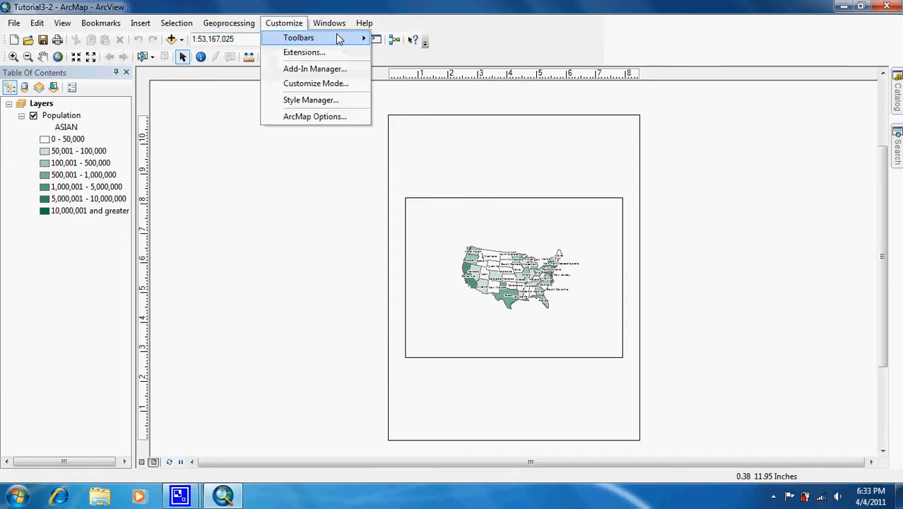
mouse_move(336, 39)
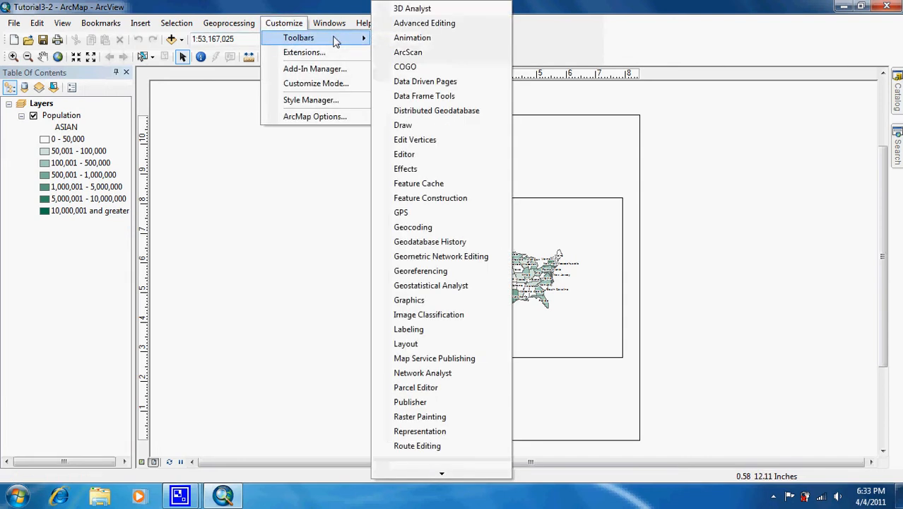
left_click(408, 345)
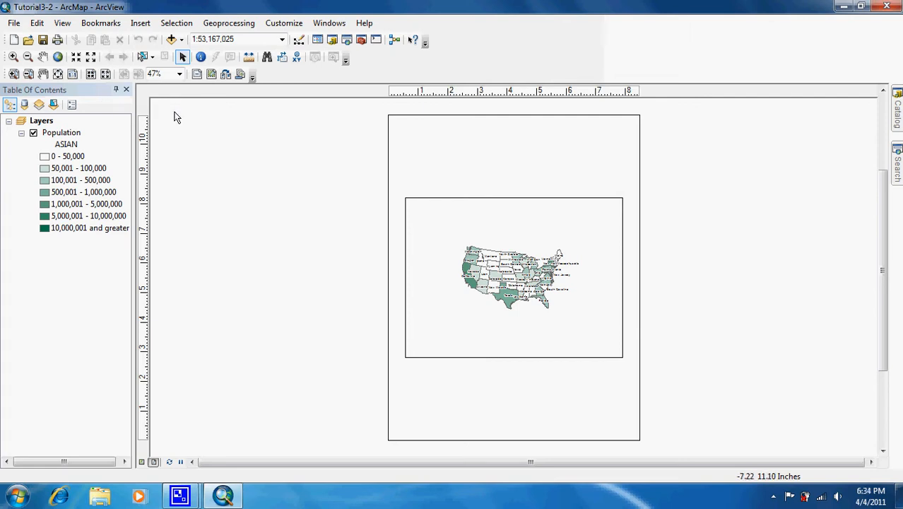
Browse the available layout templates and apply ConterminousUSA.mxd from the USA group to the map page
left_click(225, 77)
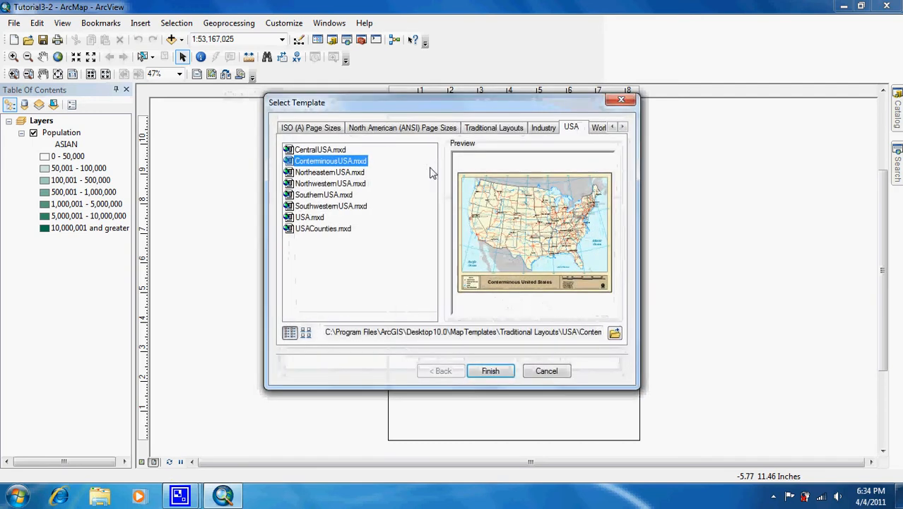
left_click(612, 128)
left_click(611, 127)
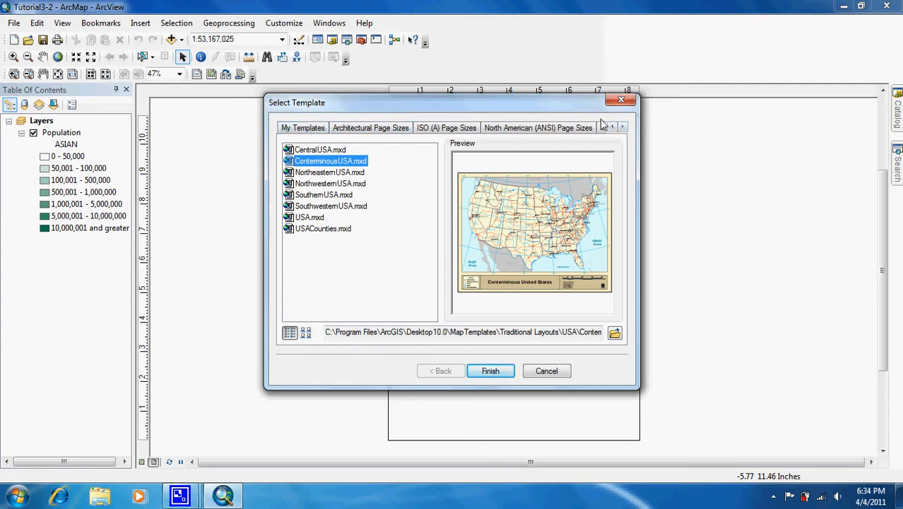
left_click(623, 127)
left_click(623, 127)
left_click(622, 127)
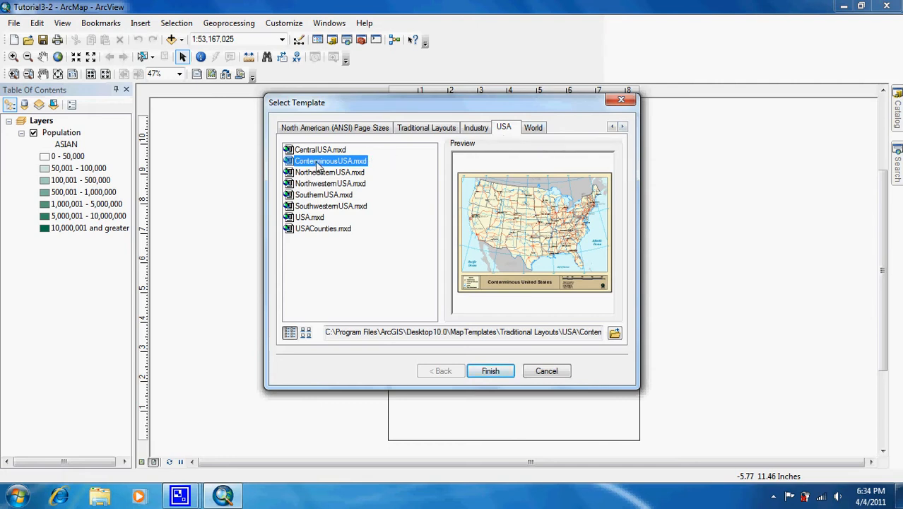
left_click(482, 369)
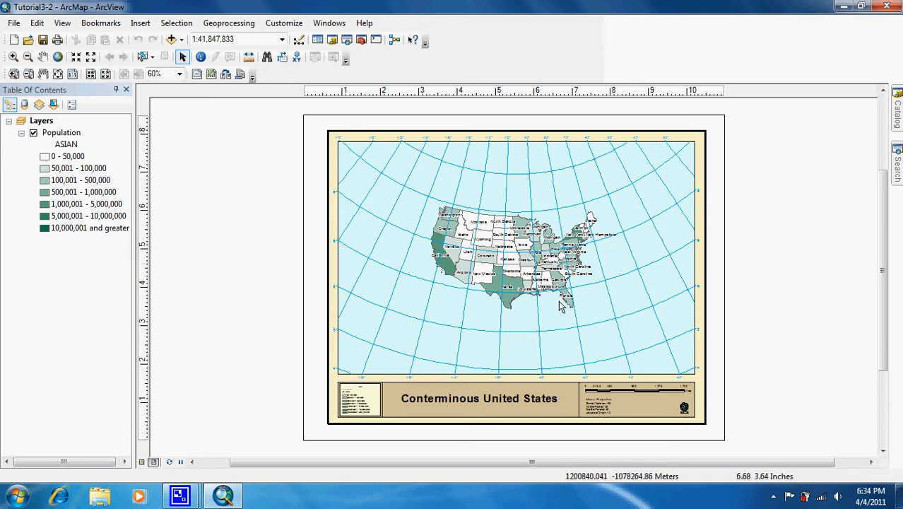
Change the layout's title text to "Asian Population by State in 2007"
left_click(505, 398)
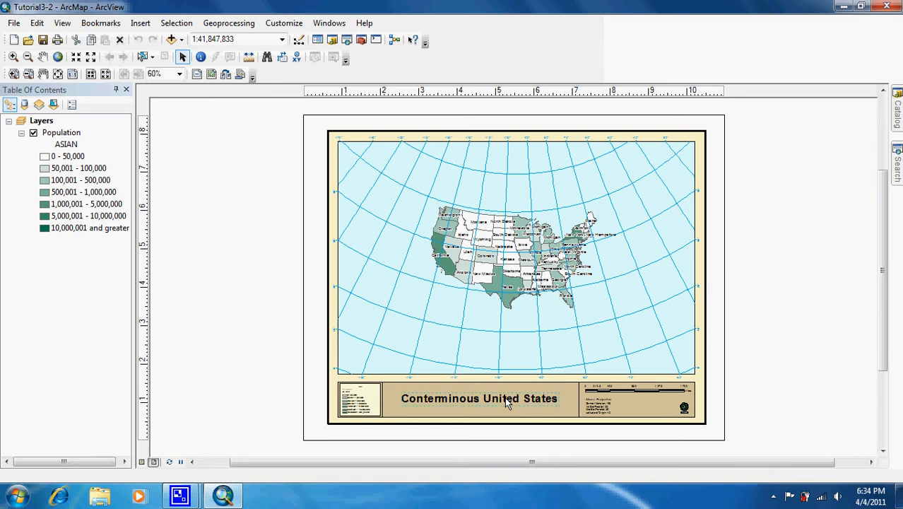
double_click(505, 397)
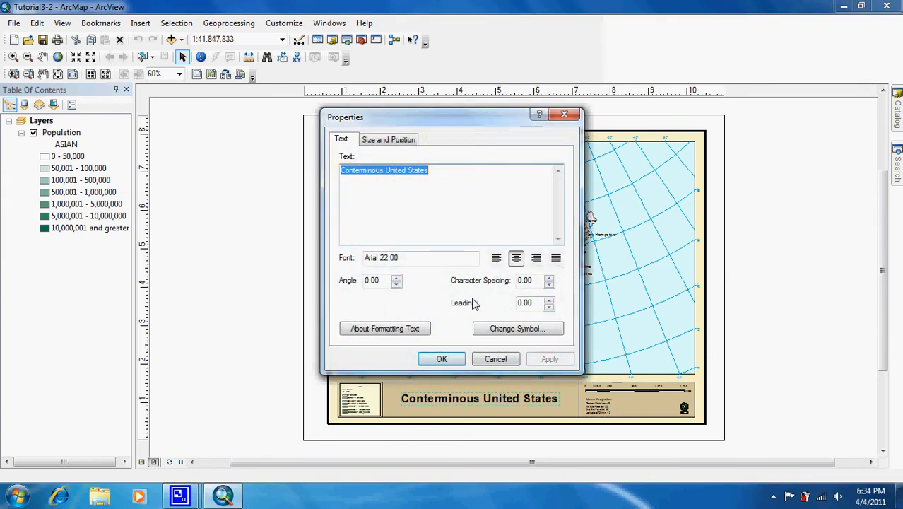
type("Asian Population by State in 2007")
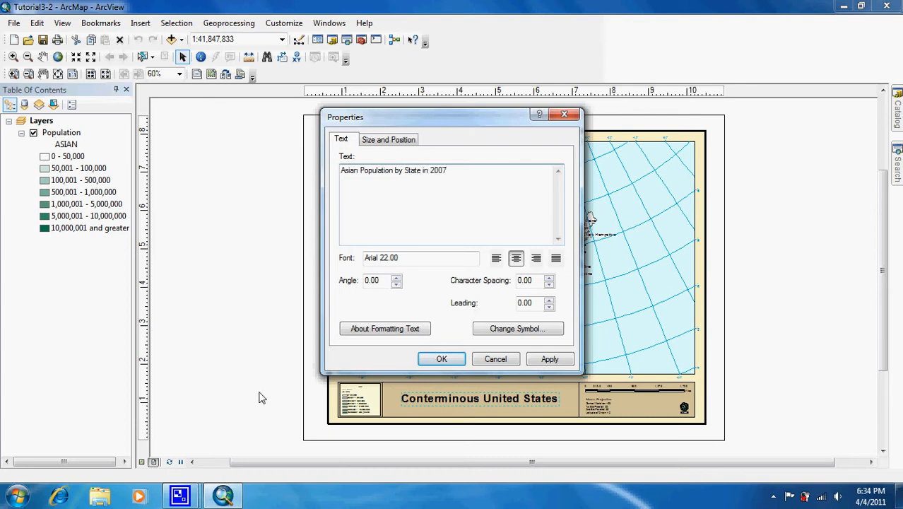
left_click(444, 360)
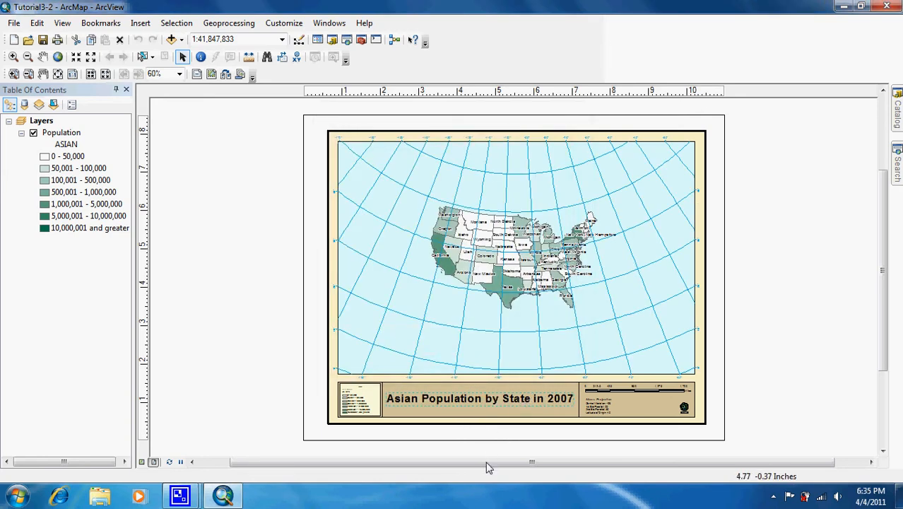
Enlarge the states within the data frame and shift the map slightly east to centre it
left_click(12, 58)
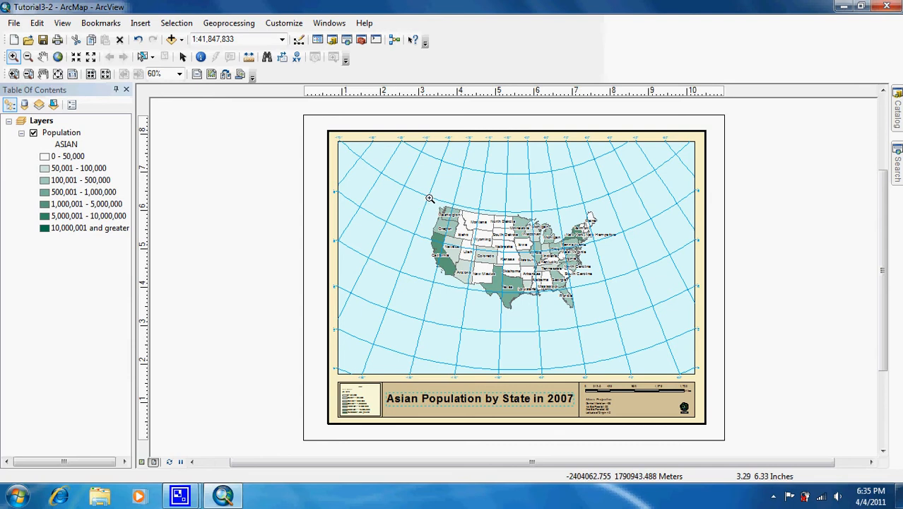
left_click_drag(429, 198, 621, 313)
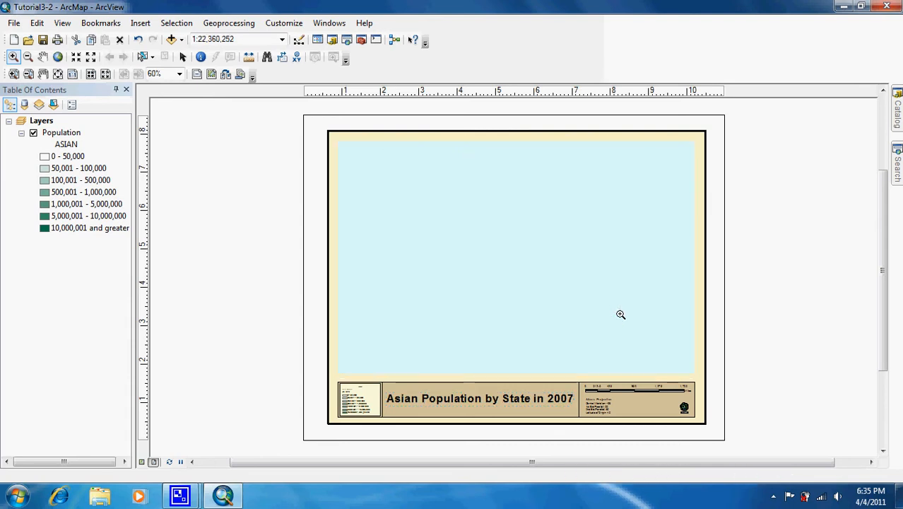
left_click(43, 57)
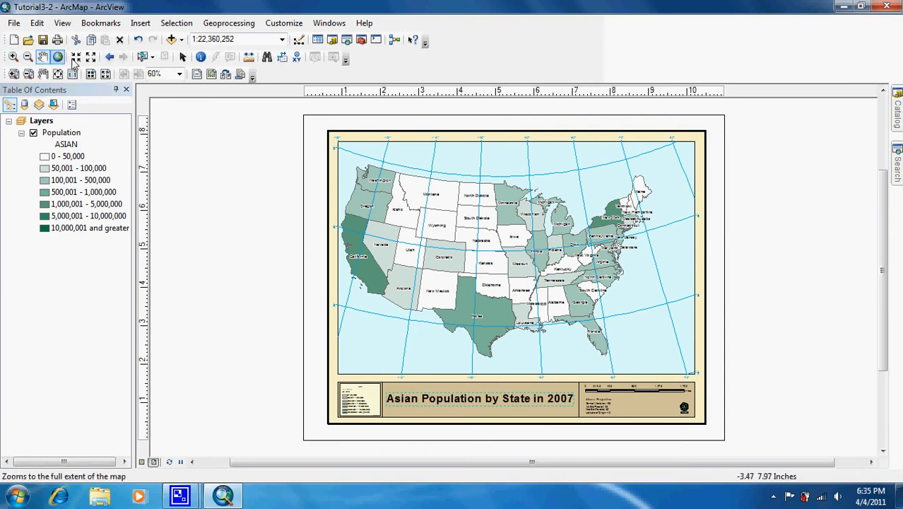
left_click_drag(474, 262, 489, 261)
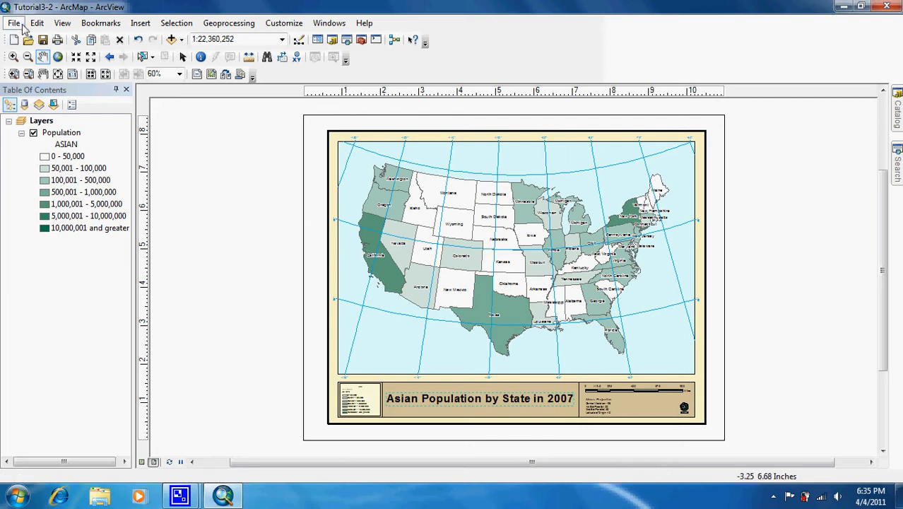
left_click(15, 23)
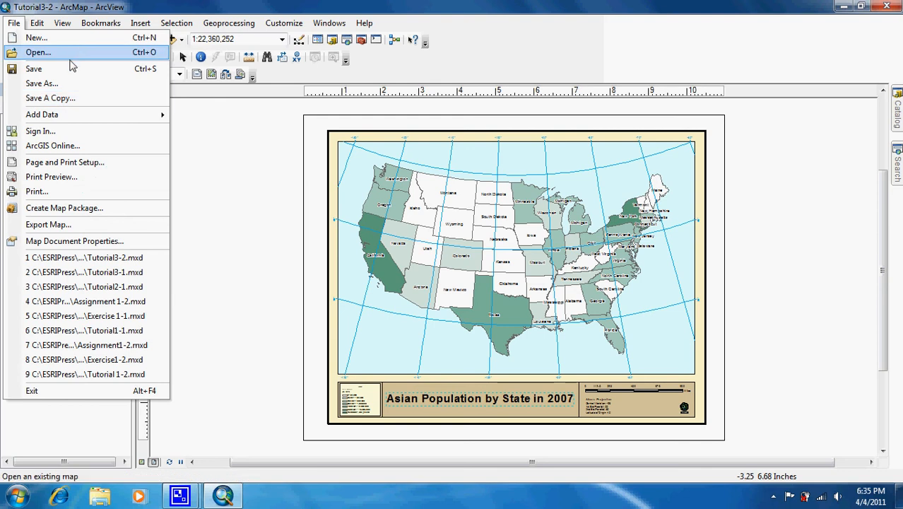
left_click(42, 84)
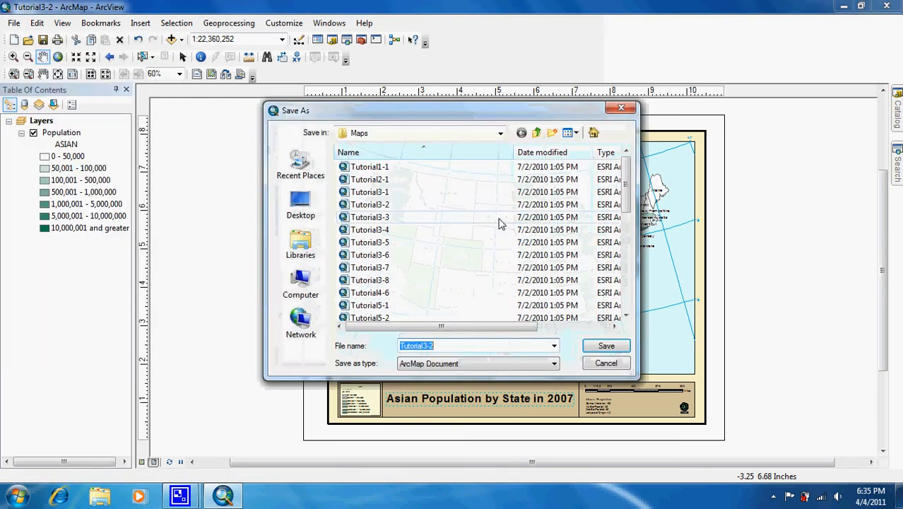
left_click(536, 132)
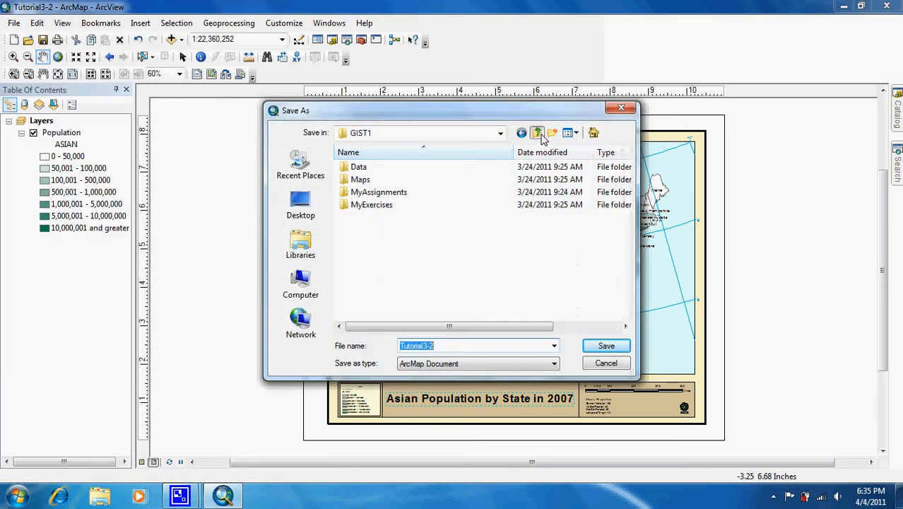
left_click(372, 209)
double_click(372, 206)
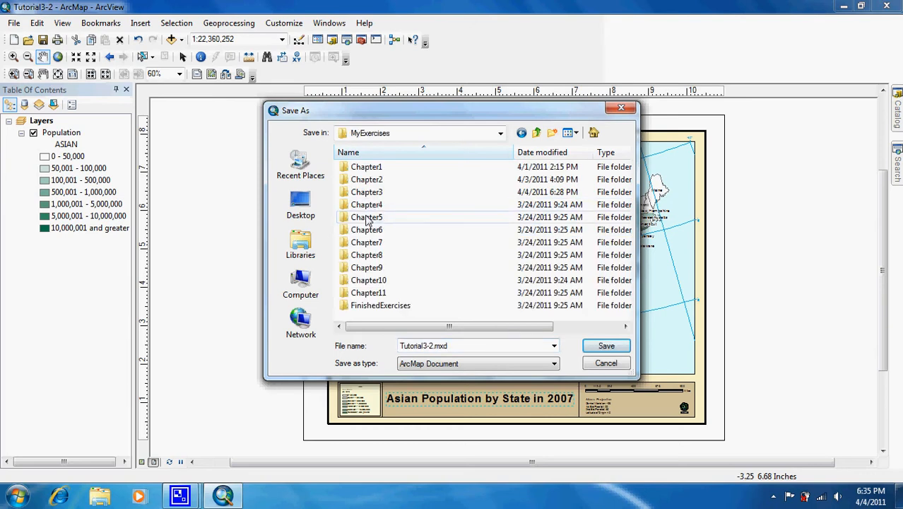
left_click(371, 195)
double_click(371, 196)
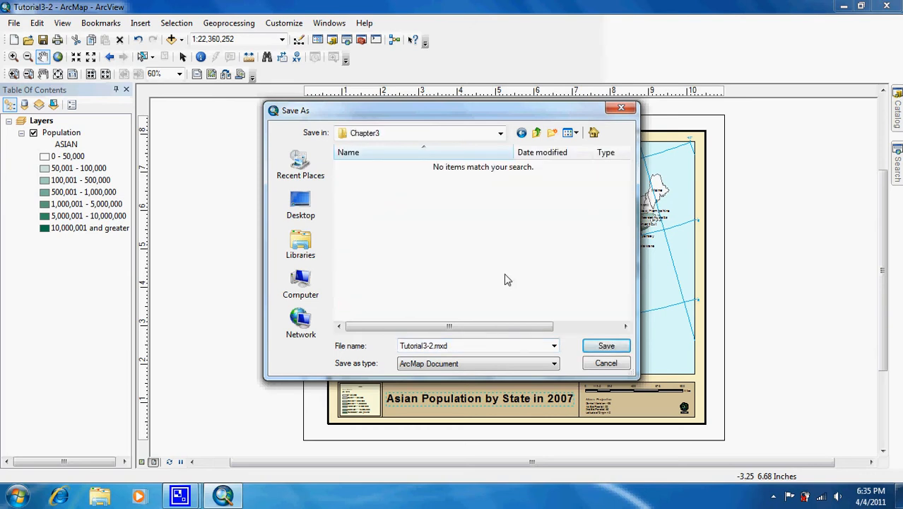
left_click(605, 363)
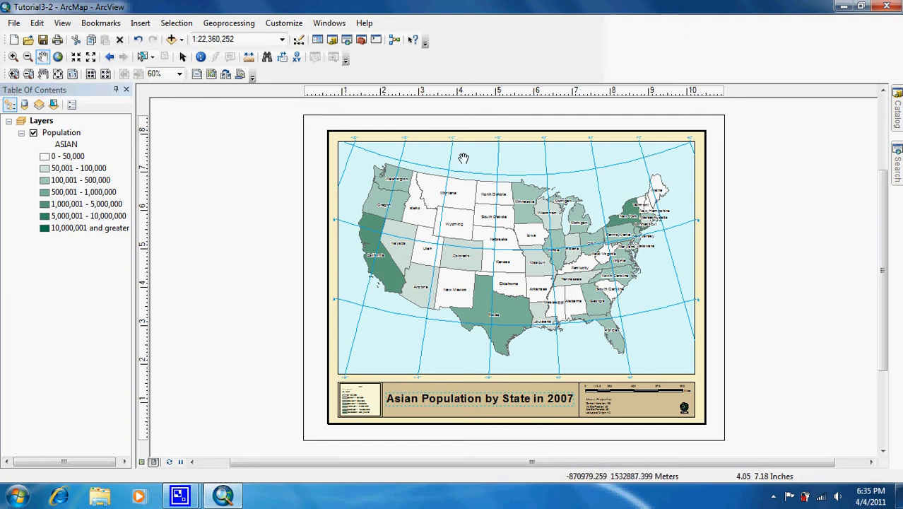
Create a new blank map without saving the changes to Tutorial3-2, and reopen the Tutorial3-2 map document
left_click(14, 40)
left_click(375, 170)
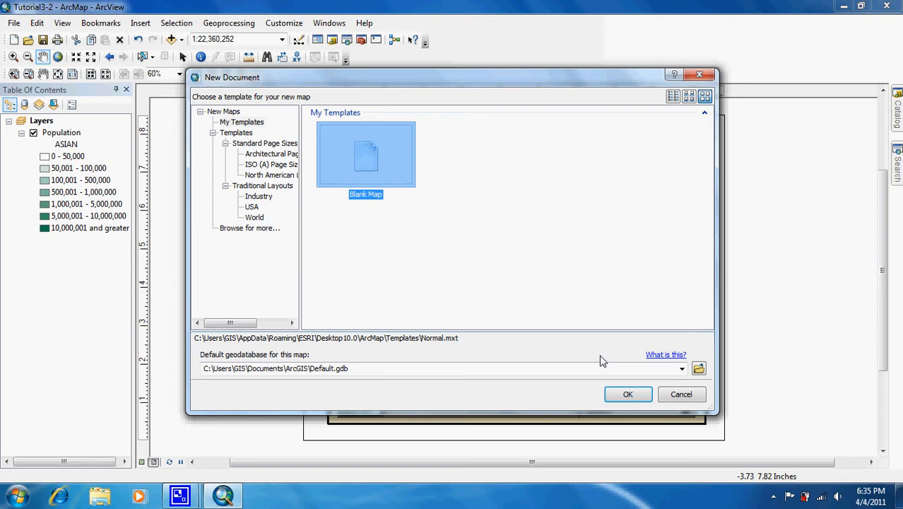
left_click(622, 396)
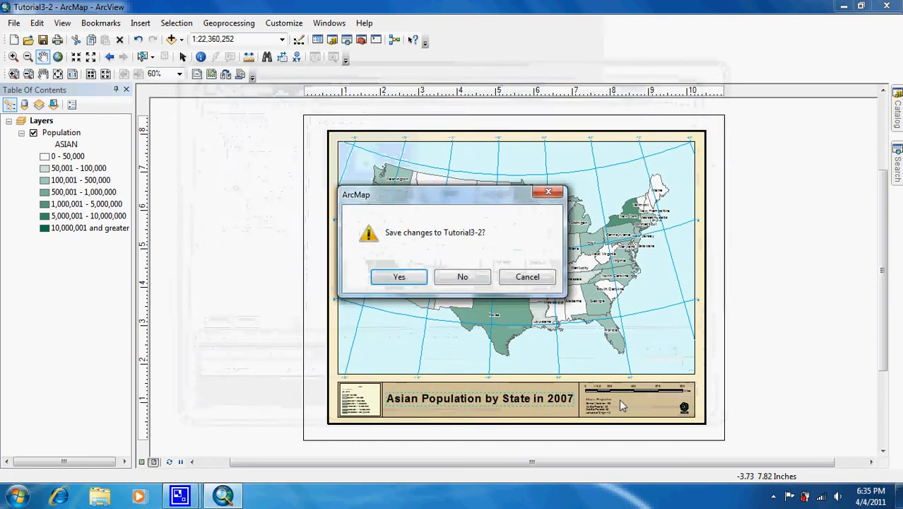
left_click(460, 277)
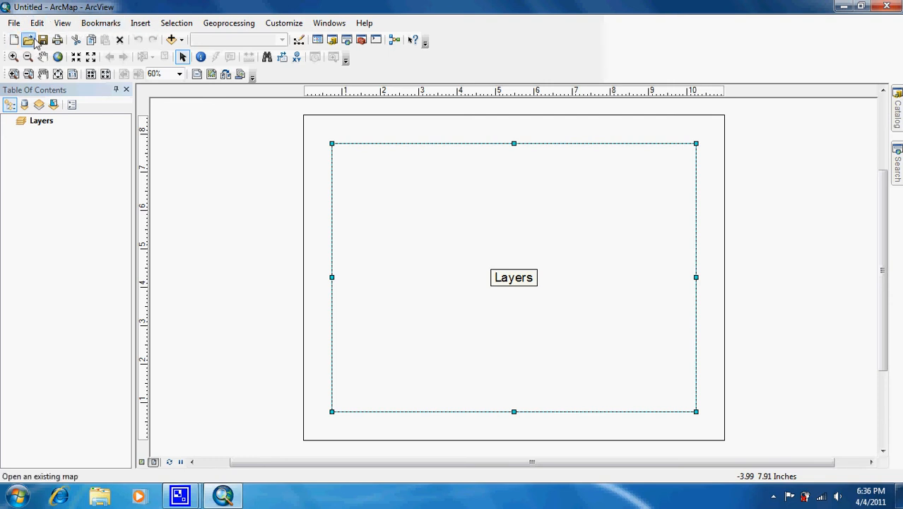
left_click(28, 40)
double_click(385, 207)
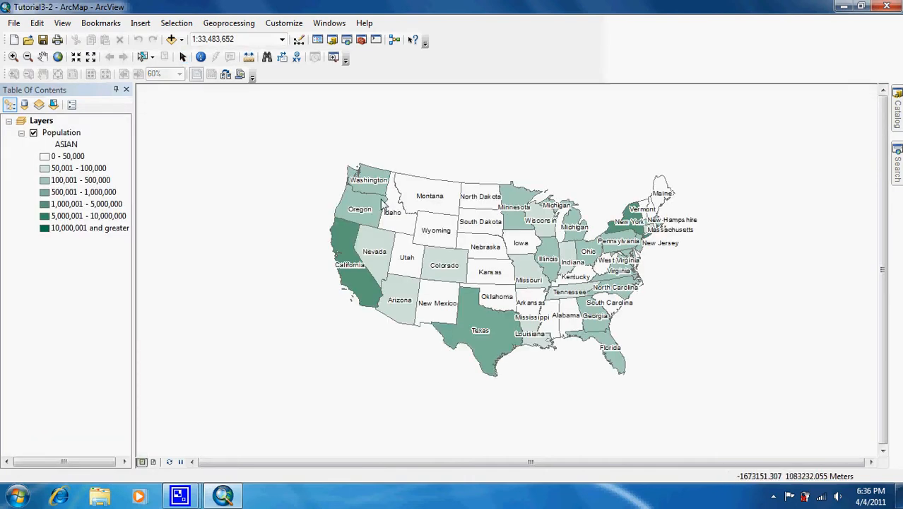
right_click(62, 136)
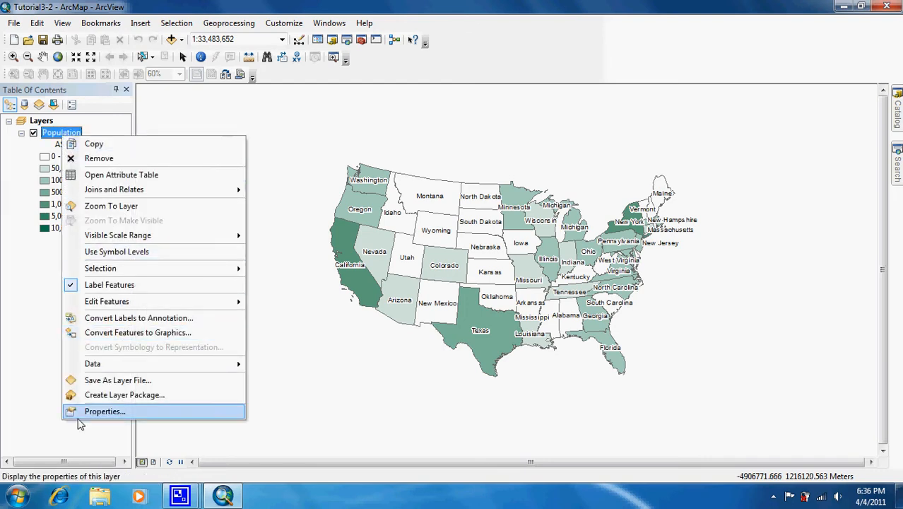
left_click(114, 381)
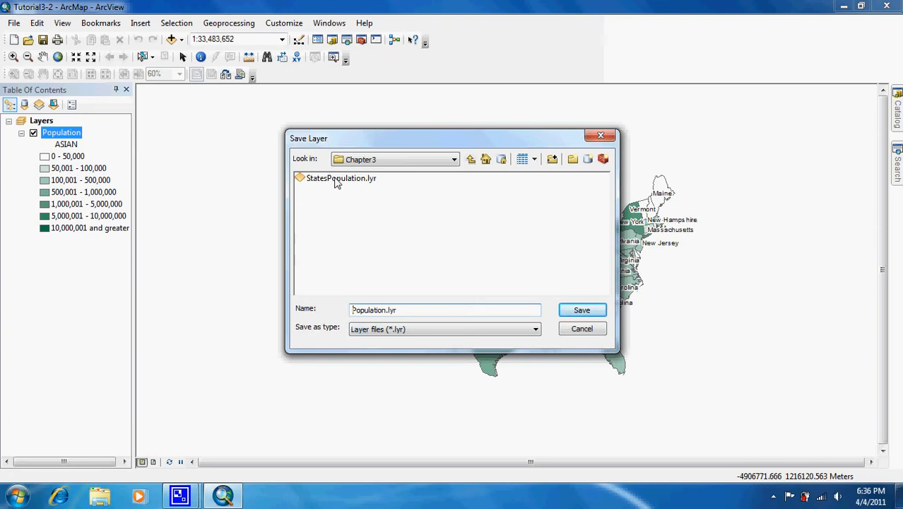
left_click(584, 330)
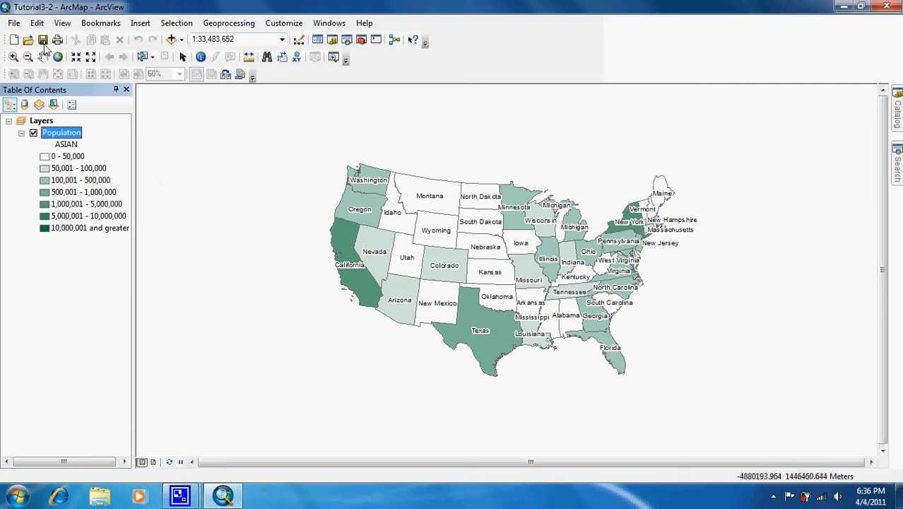
Switch the map to layout view and review the Layout View settings in the ArcMap options
left_click(62, 23)
left_click(79, 52)
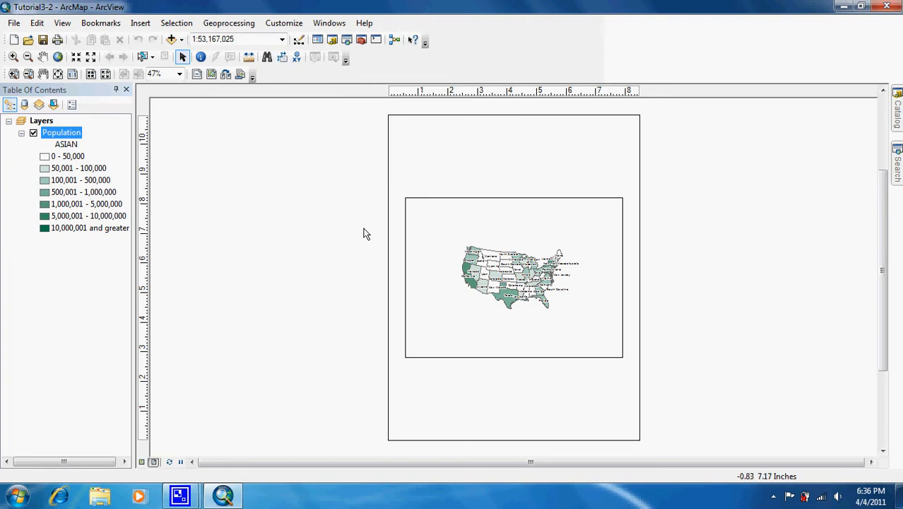
right_click(483, 388)
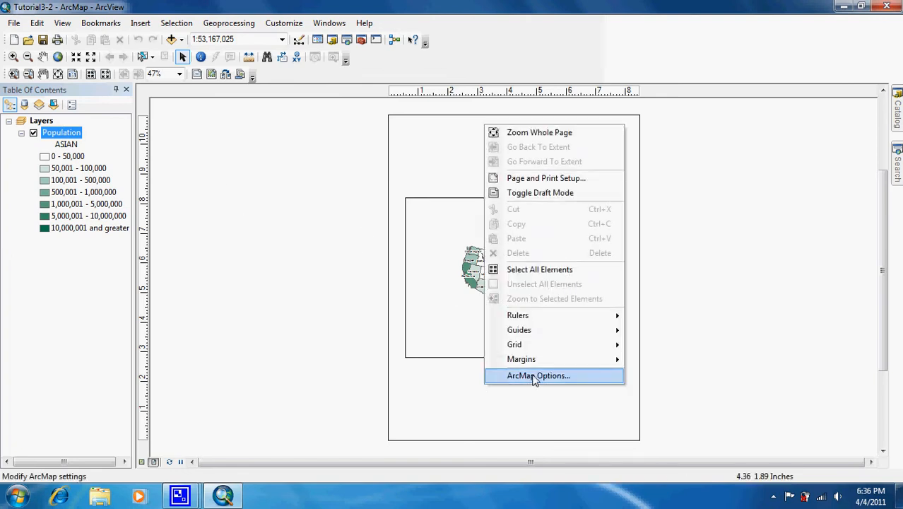
left_click(534, 376)
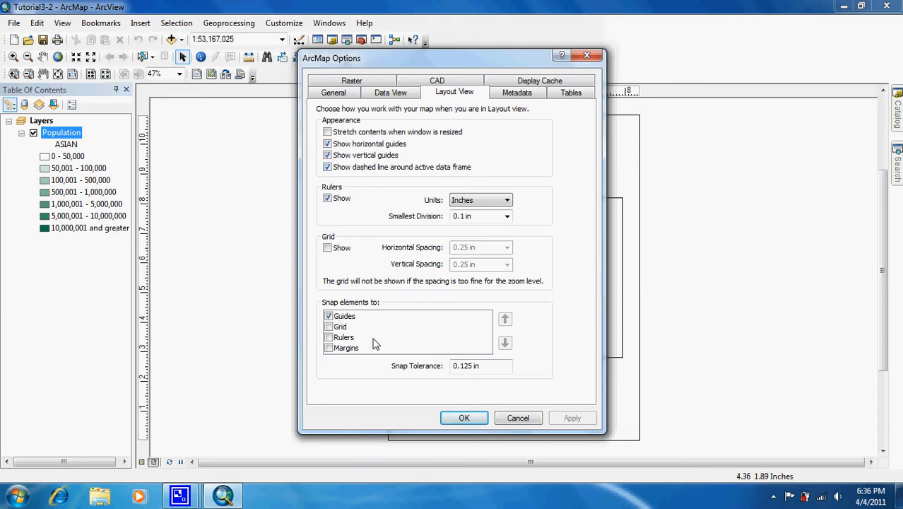
left_click(462, 419)
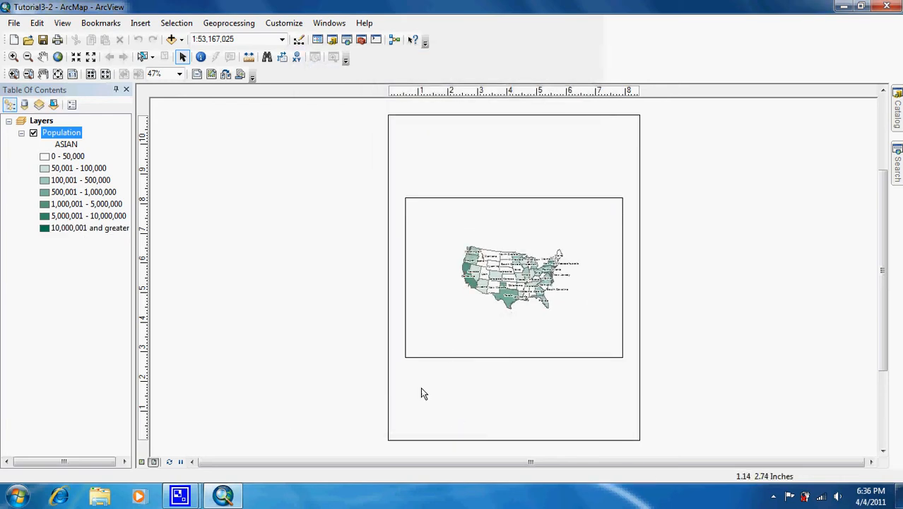
Set both the printer paper and the Letter map page to landscape orientation, 11 by 8.5 inches
right_click(435, 405)
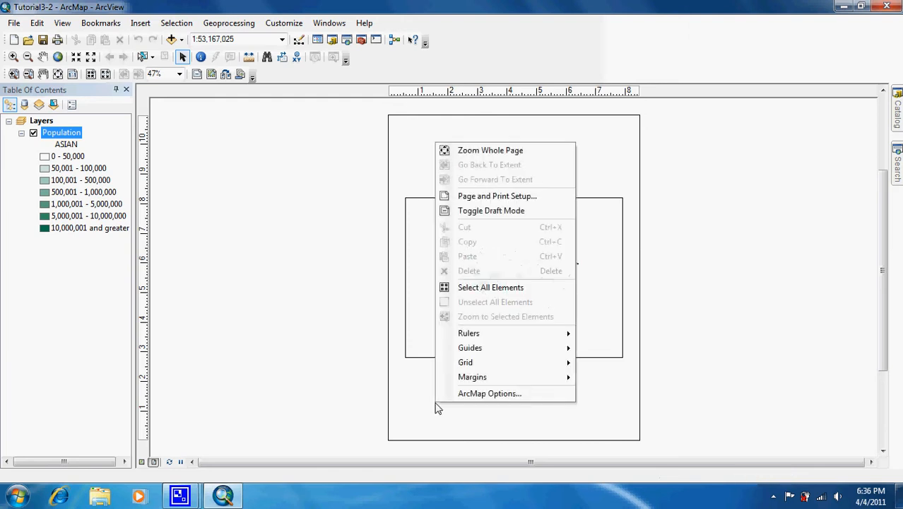
left_click(525, 203)
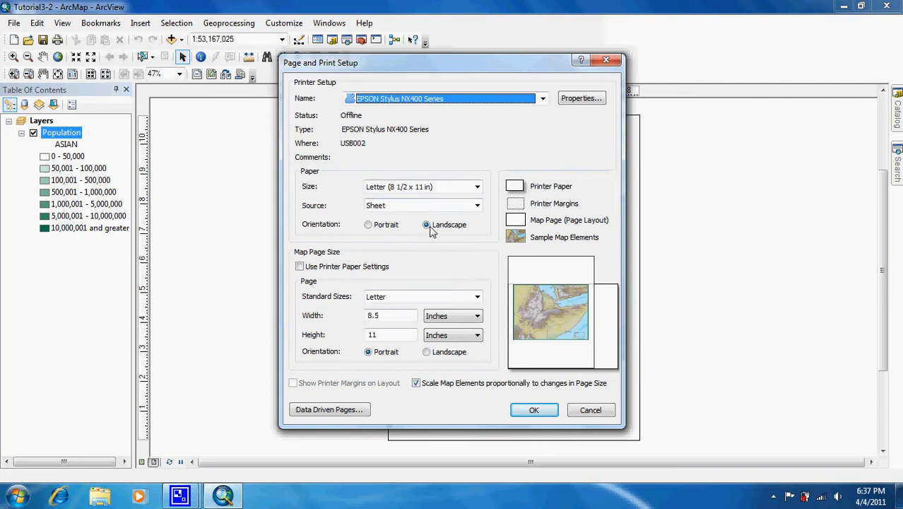
left_click(427, 353)
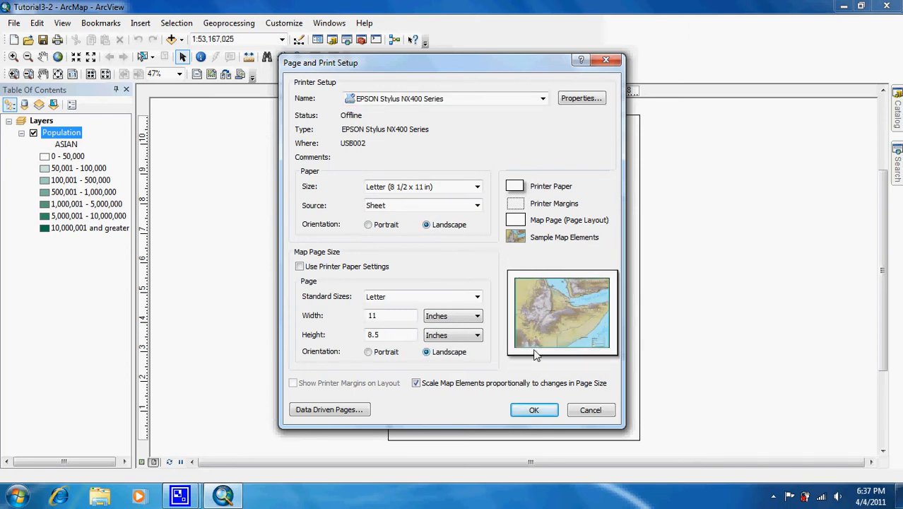
left_click(534, 412)
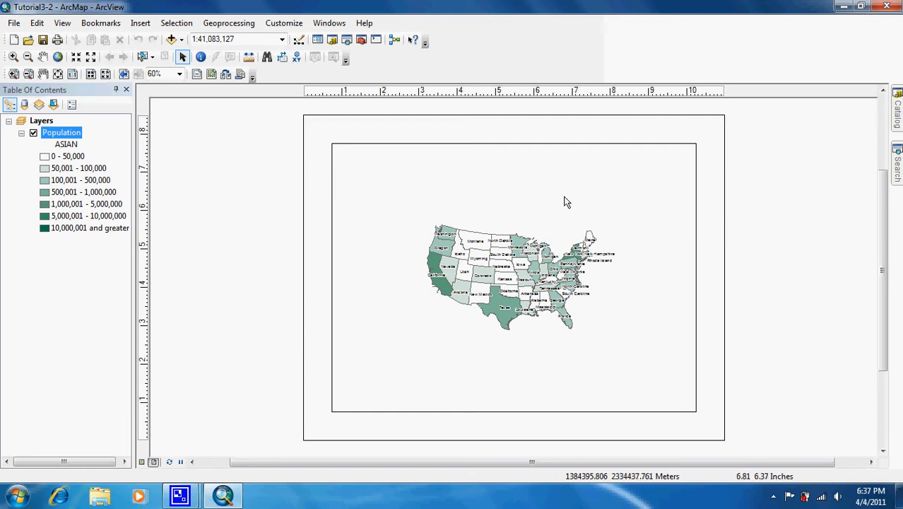
Try out a vertical layout guide at 9 inches, shifting it to 8.5 inches and clearing it
left_click(649, 93)
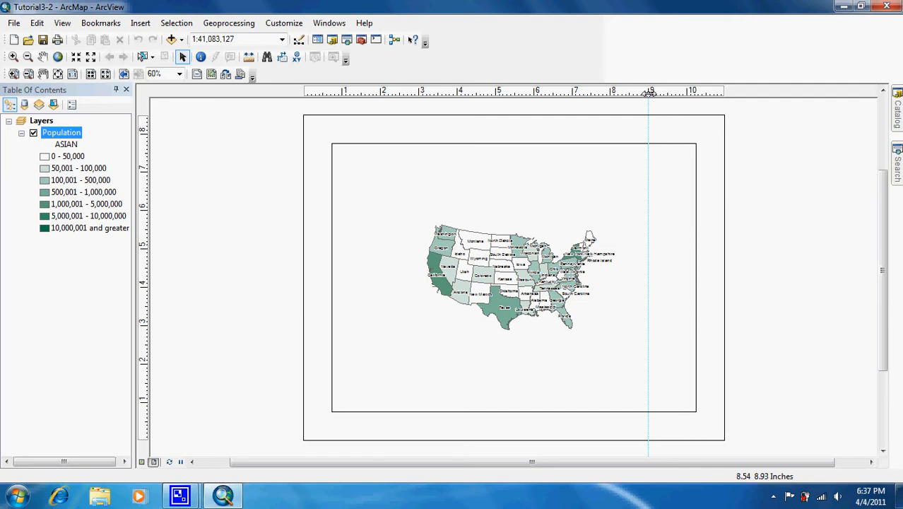
left_click_drag(649, 92, 629, 95)
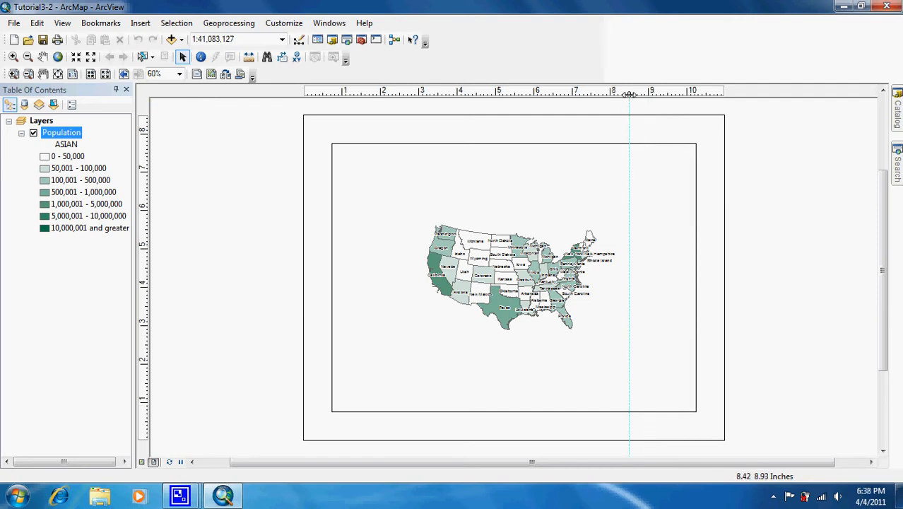
right_click(629, 94)
left_click(665, 138)
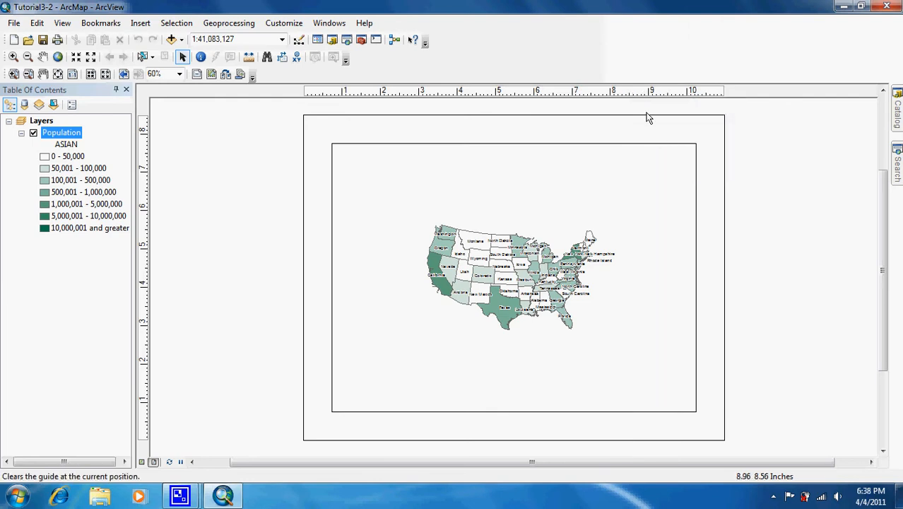
Add a vertical guide at 8.5 inches and a horizontal guide at 7 inches, and snap the data frame's upper-right corner to their intersection
left_click(629, 95)
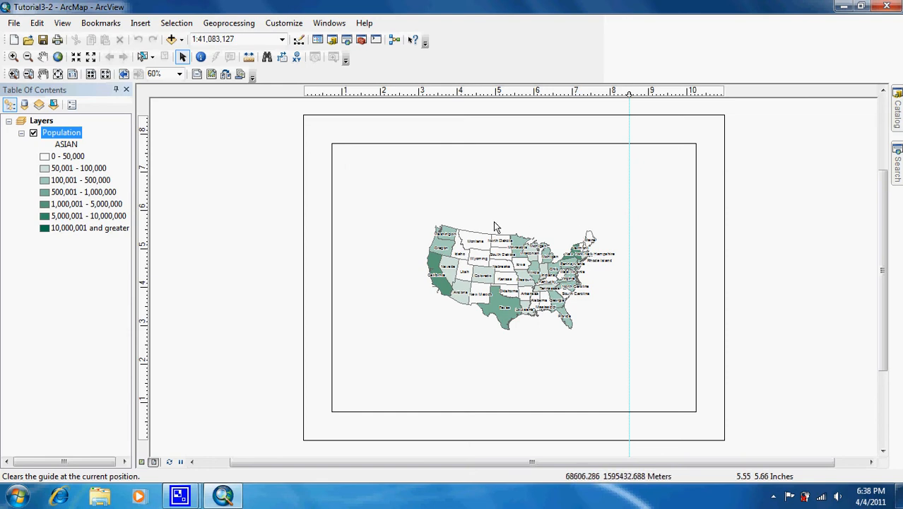
left_click(144, 173)
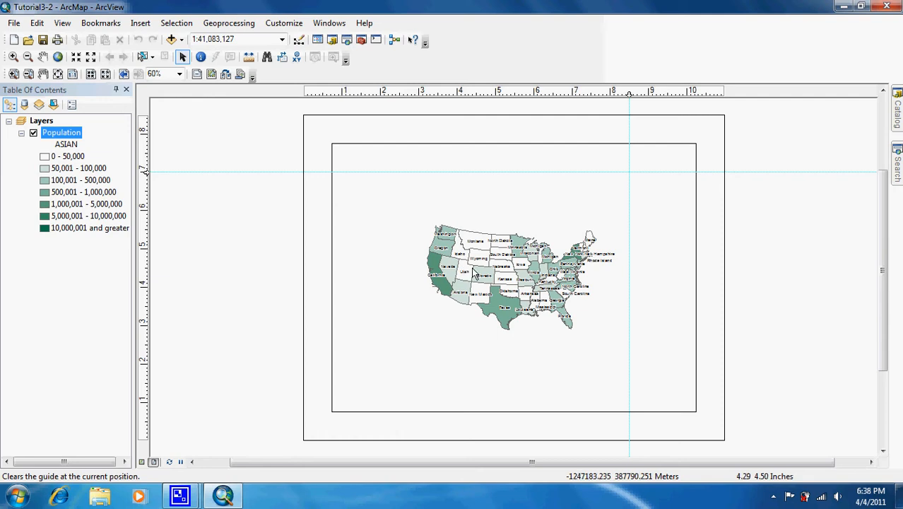
left_click(497, 269)
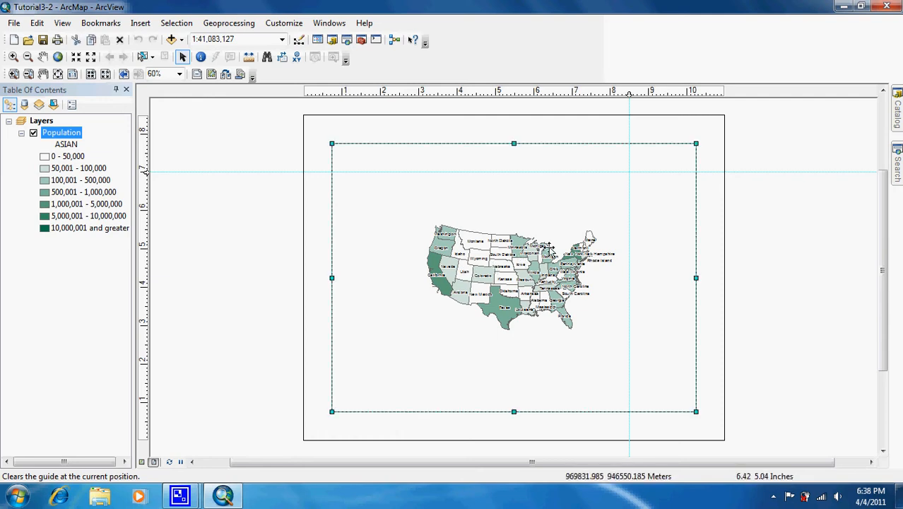
left_click_drag(551, 248, 482, 278)
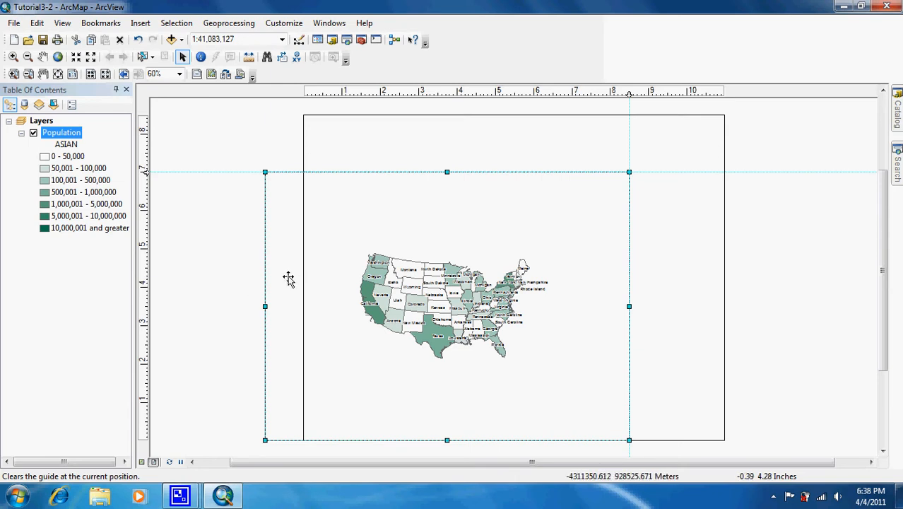
Resize the data frame to 7.5 inches wide by 5 inches high and realign its upper-right corner with the guide intersection
right_click(329, 260)
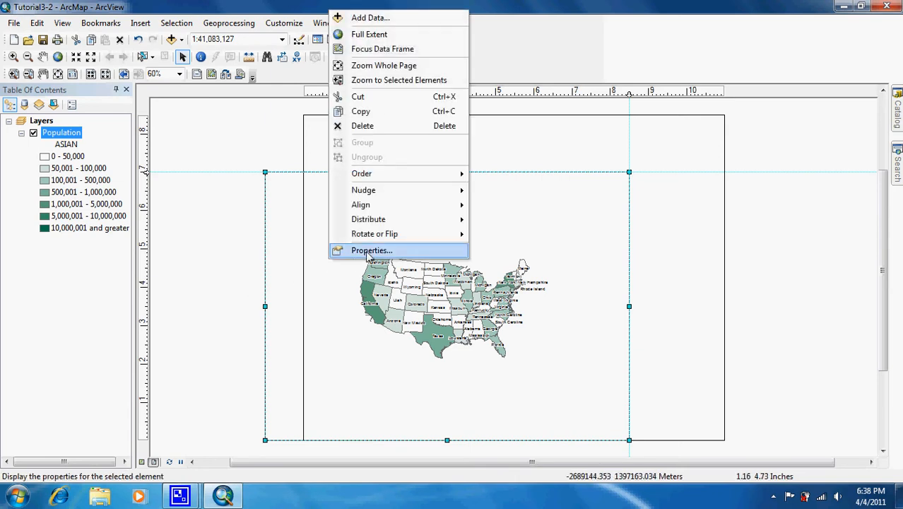
left_click(347, 248)
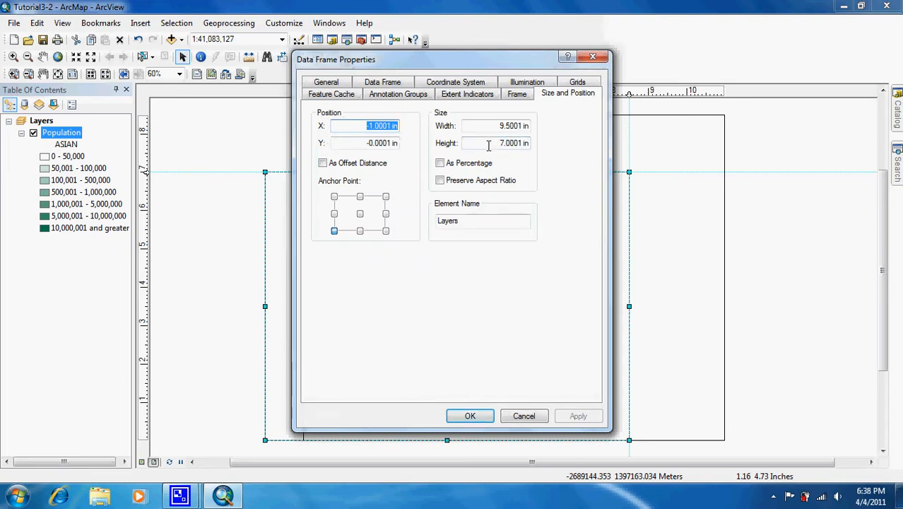
left_click(496, 126)
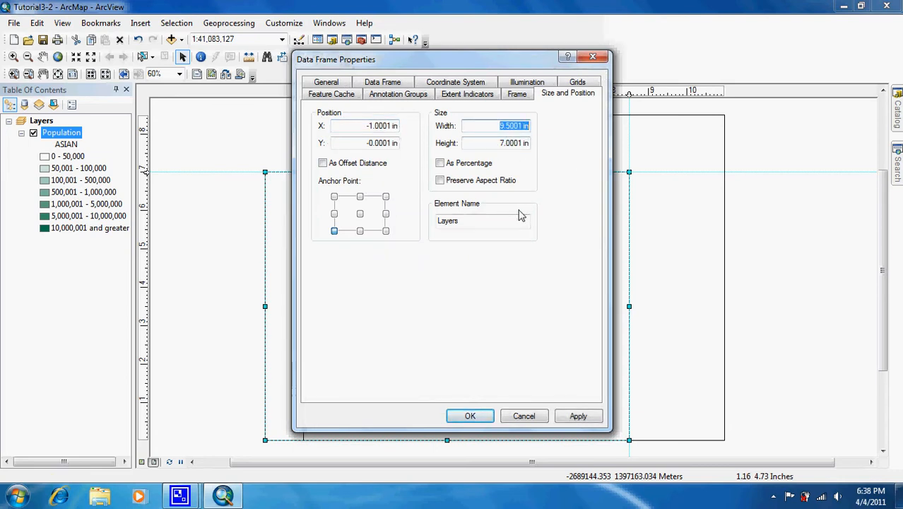
type("7.5")
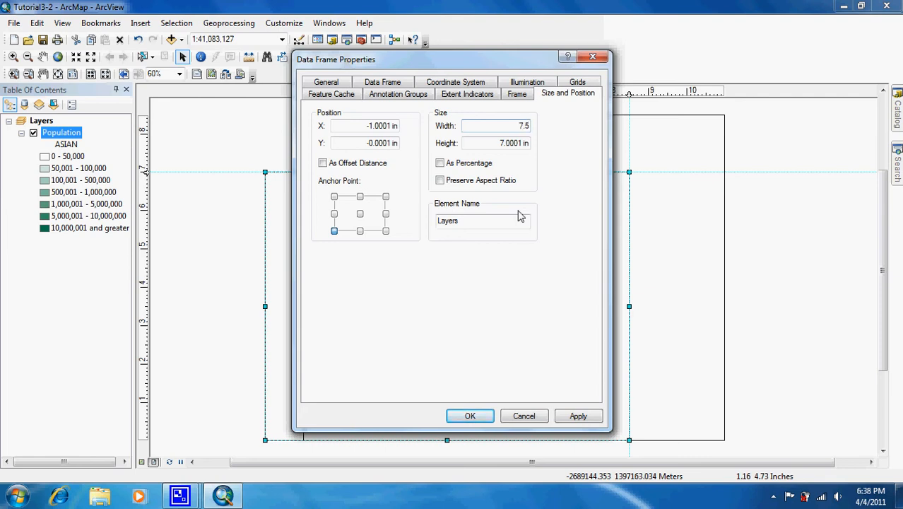
key("Tab")
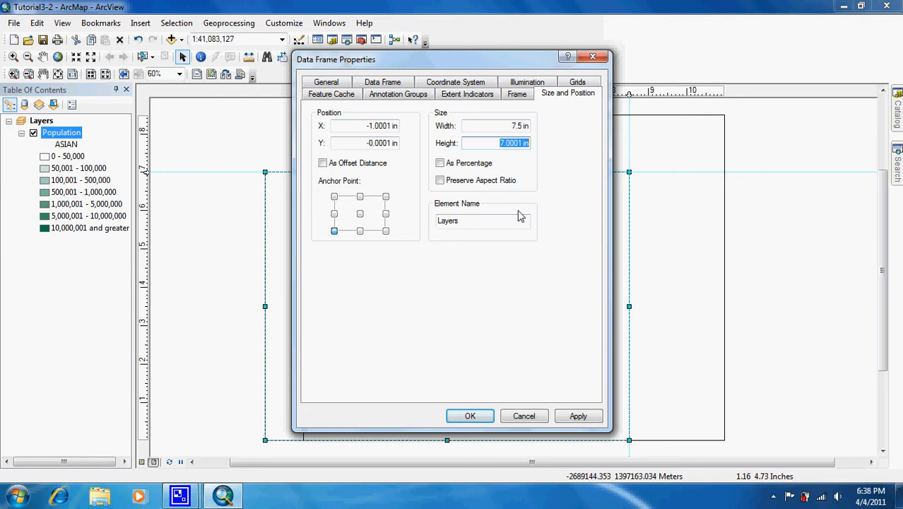
type("5")
left_click(439, 183)
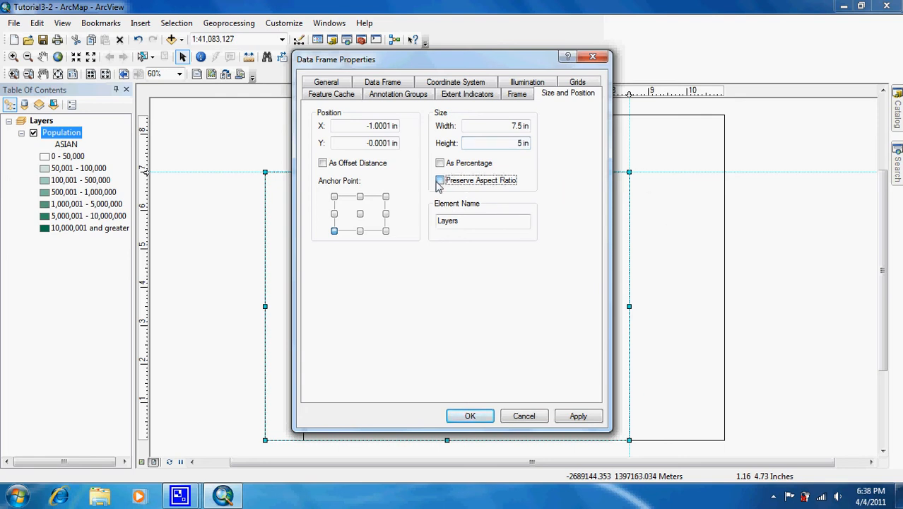
left_click(470, 417)
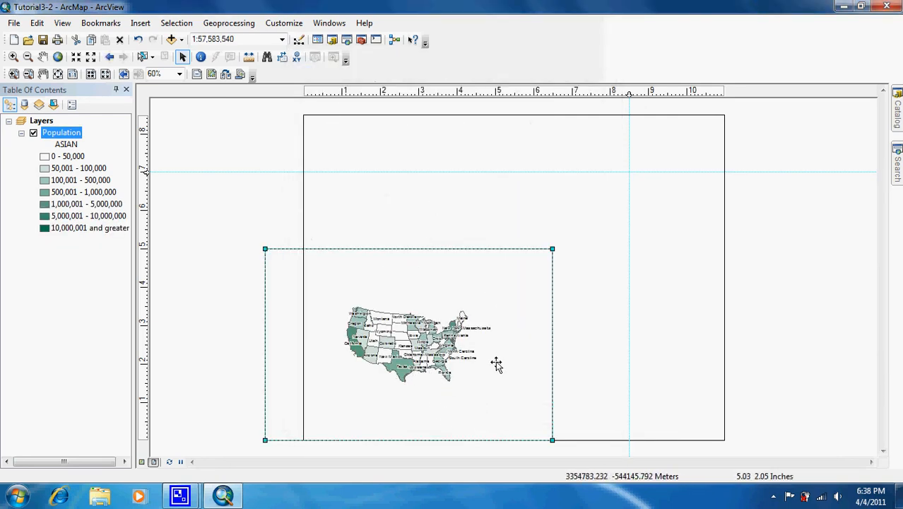
left_click_drag(471, 357, 547, 281)
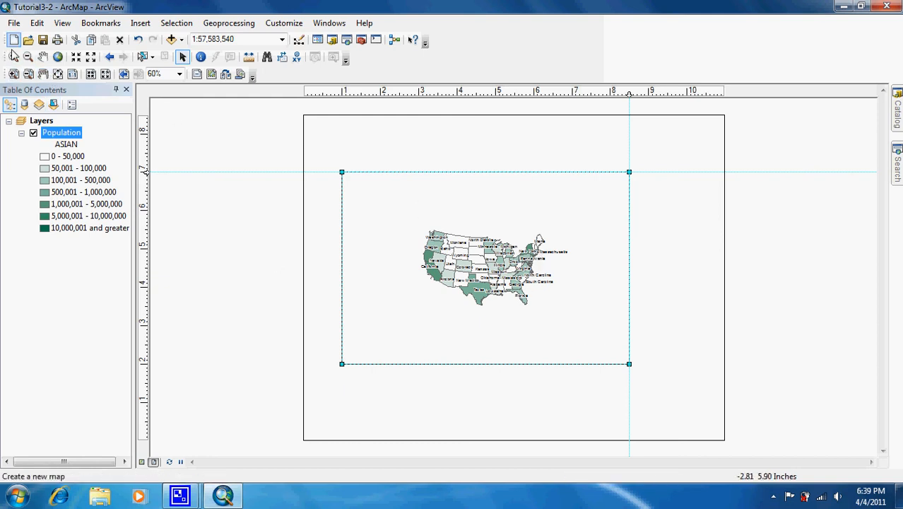
Enlarge the states within the data frame to a scale of 1:25,000,000 and centre the map in the frame
left_click(13, 57)
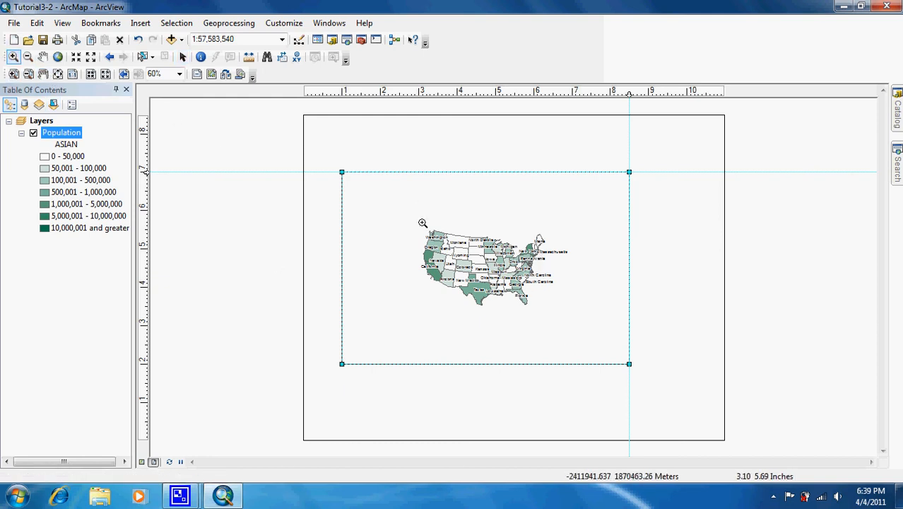
left_click_drag(421, 222, 570, 309)
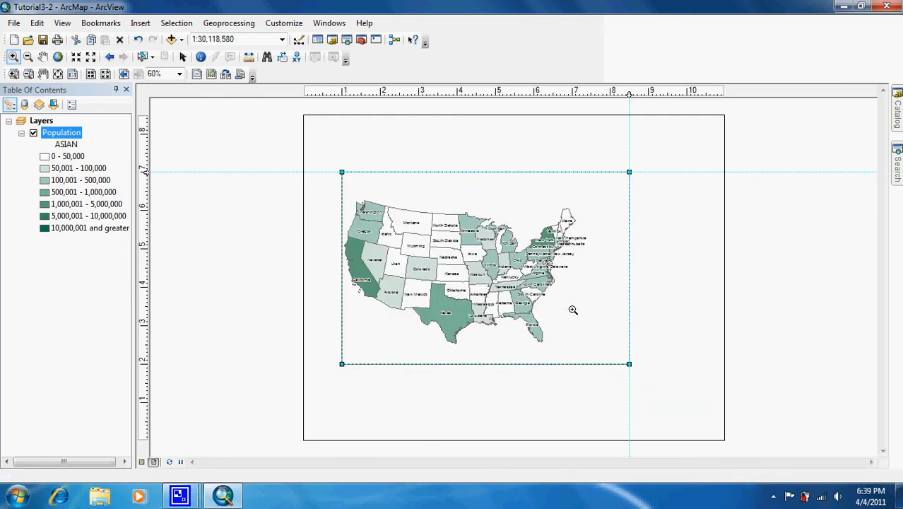
left_click(43, 57)
left_click_drag(443, 248, 462, 251)
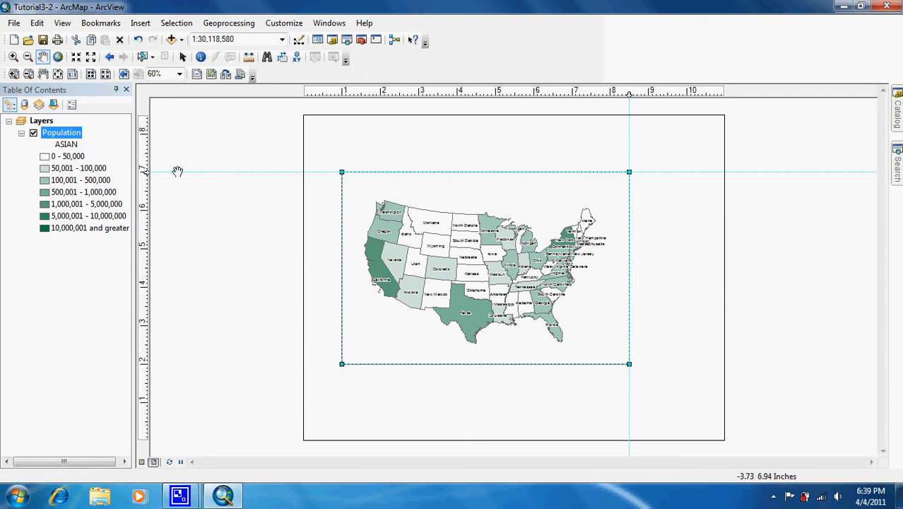
left_click(82, 61)
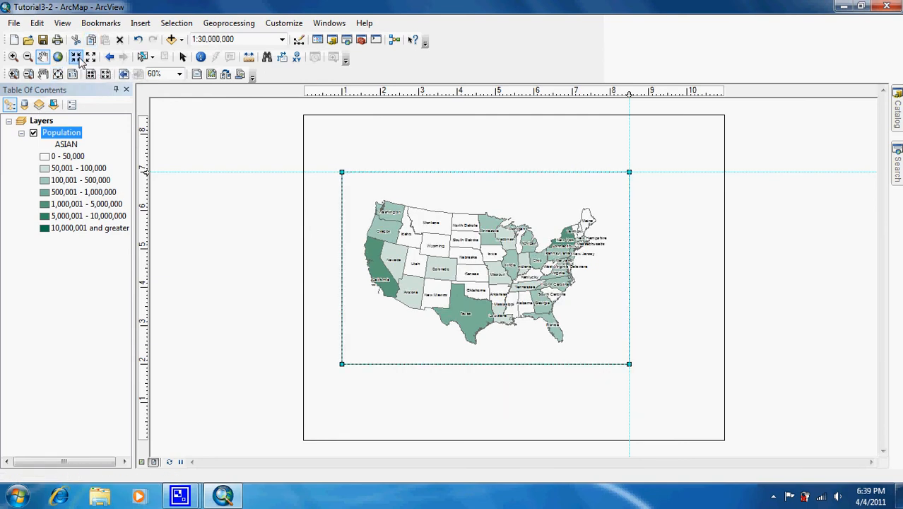
left_click(80, 60)
left_click_drag(456, 315, 461, 313)
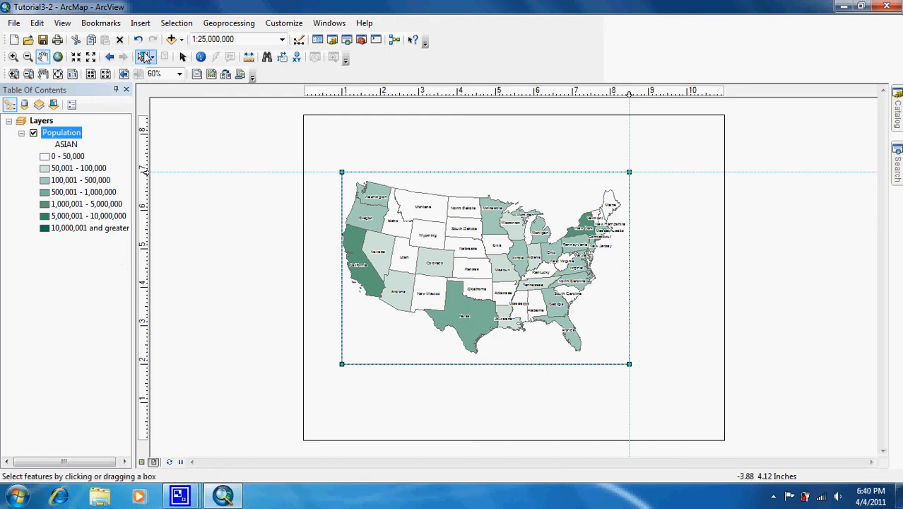
Insert a title on the layout and change its text to "Asian Population (2007)"
left_click(140, 24)
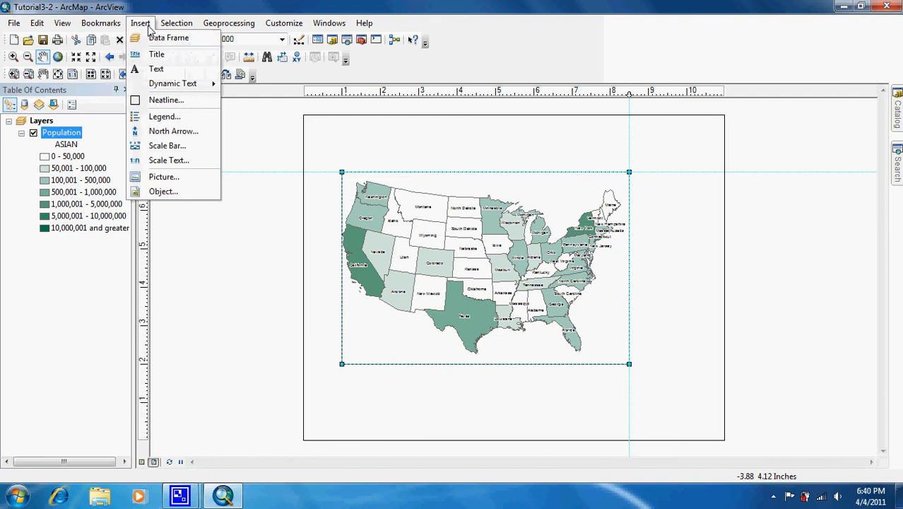
left_click(173, 58)
left_click(180, 57)
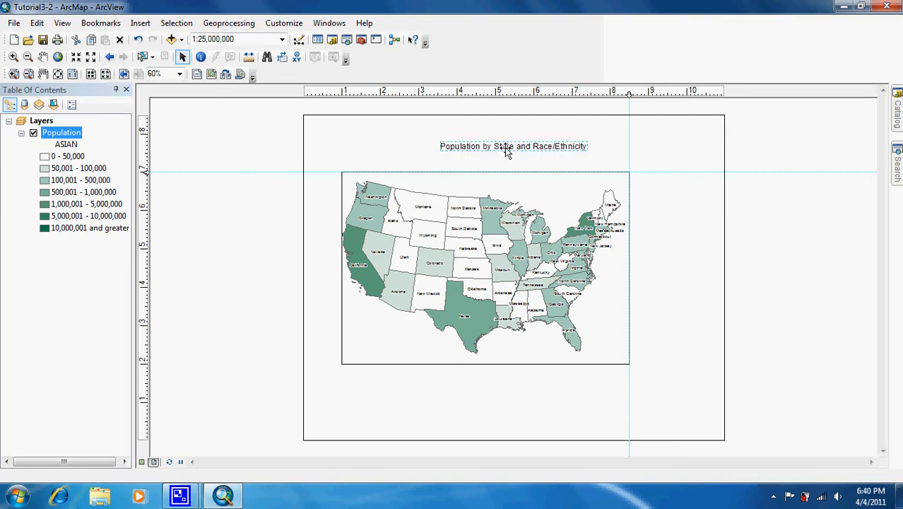
double_click(504, 148)
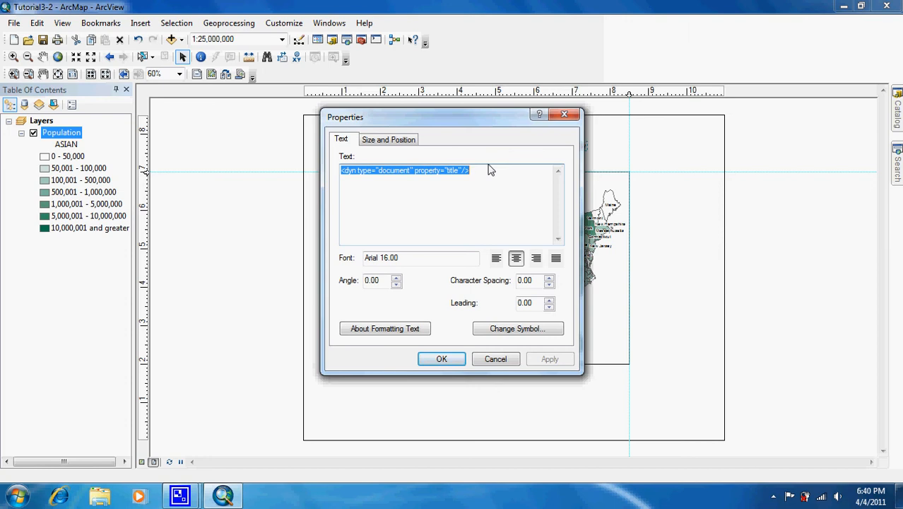
type("Asian Population (2007")
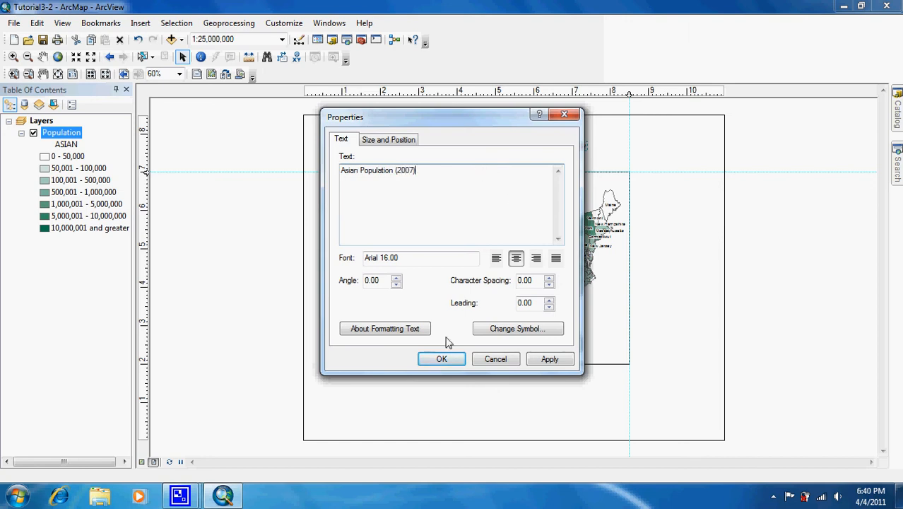
left_click(447, 359)
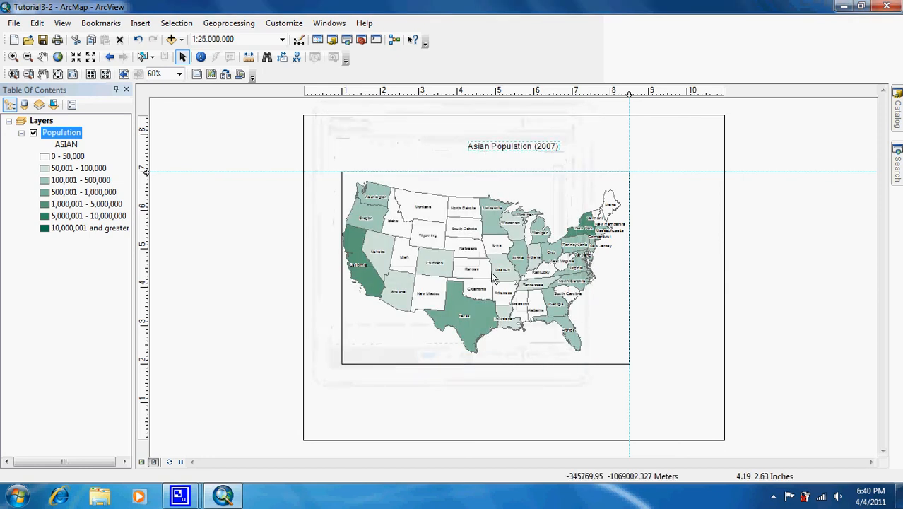
Format the "Asian Population (2007)" title as bold at size 22
double_click(509, 146)
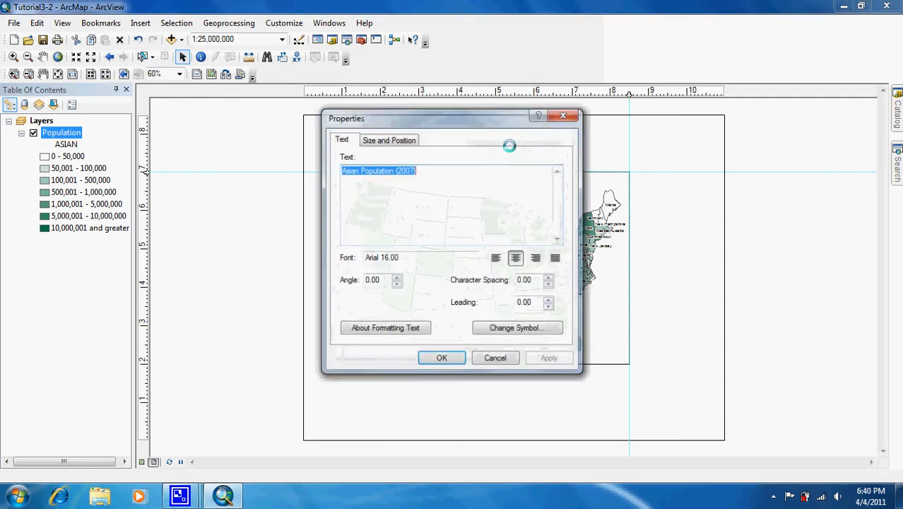
left_click(525, 338)
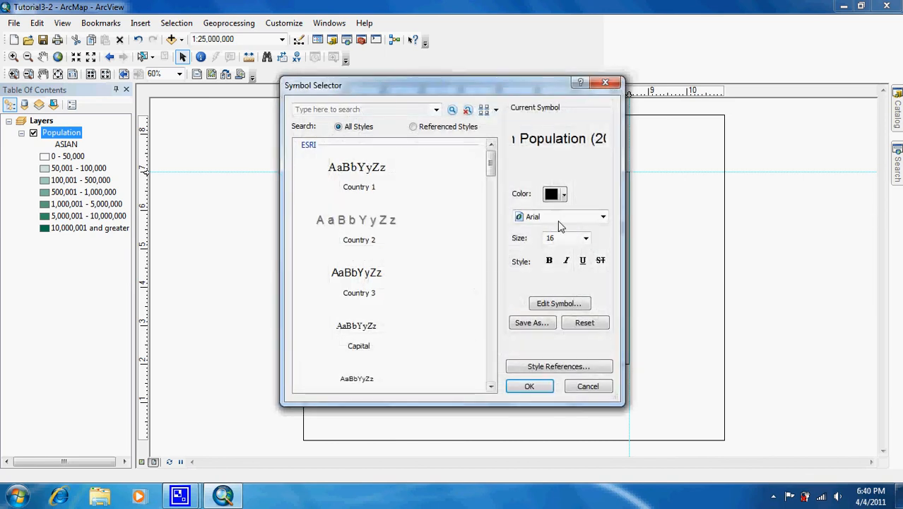
left_click(586, 238)
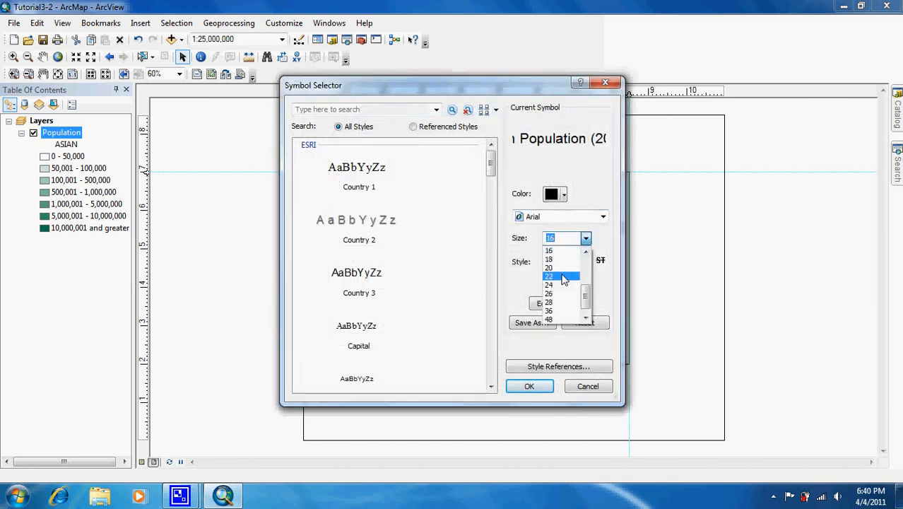
left_click(563, 277)
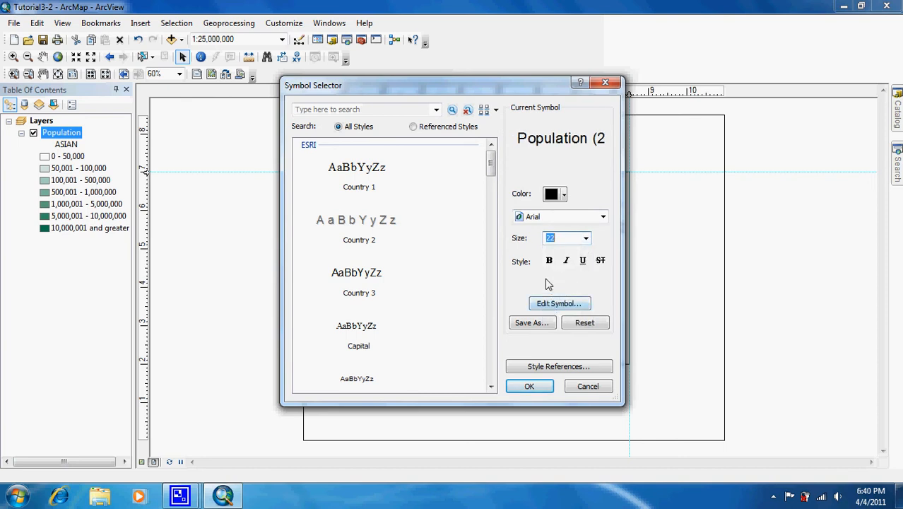
left_click(550, 261)
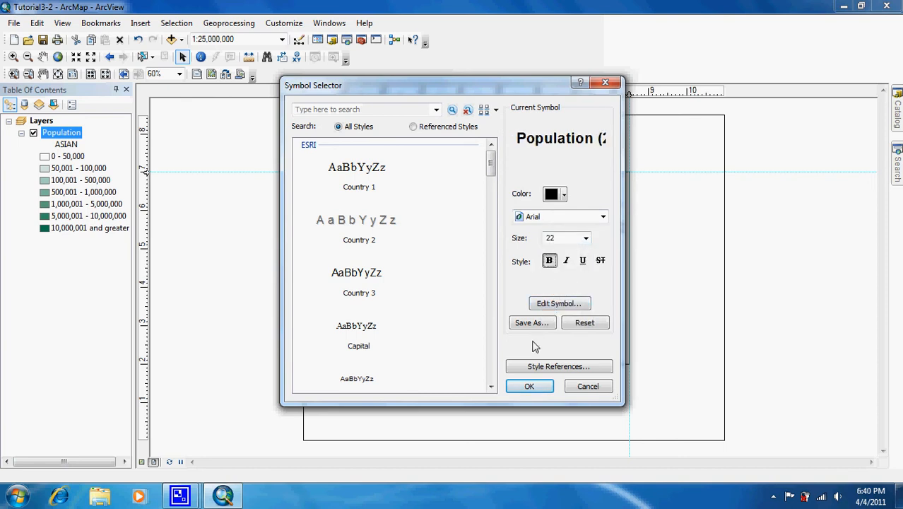
left_click(525, 390)
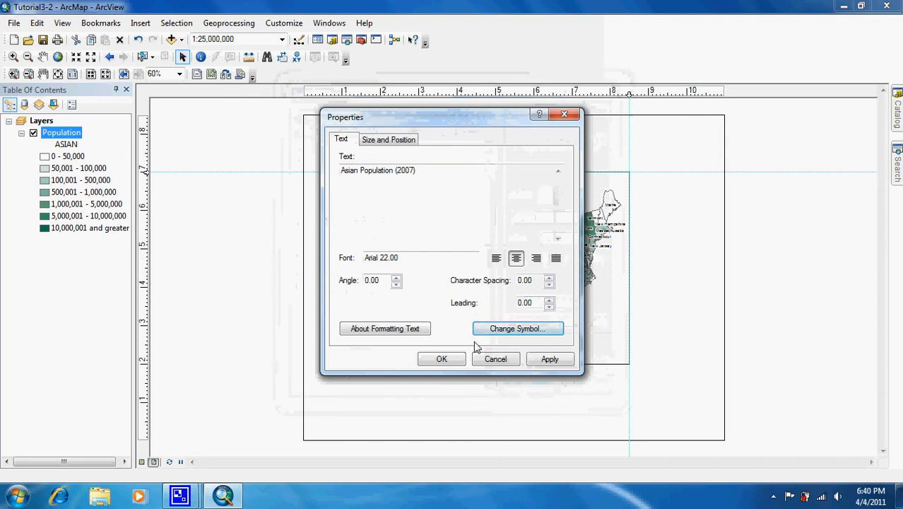
left_click(442, 359)
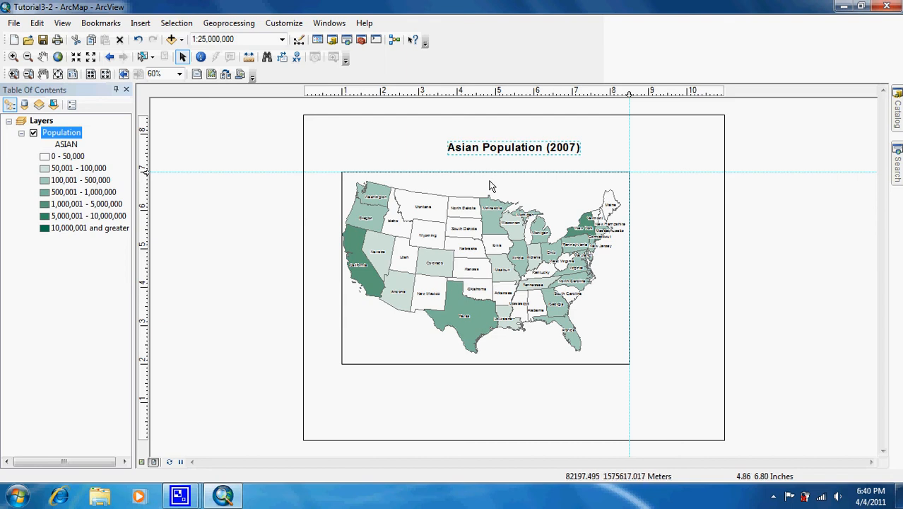
Add a vertical guide at 10.5 inches and a horizontal guide at 1.5 inches
left_click(706, 96)
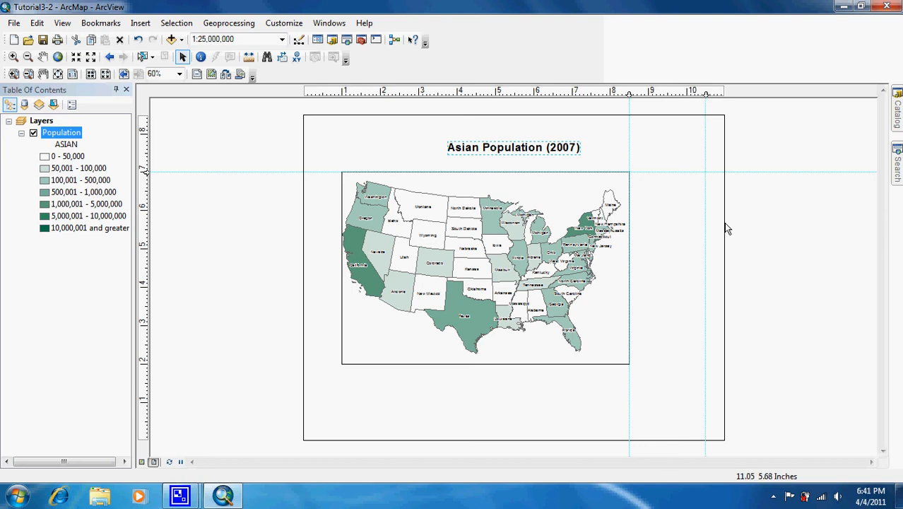
left_click(147, 384)
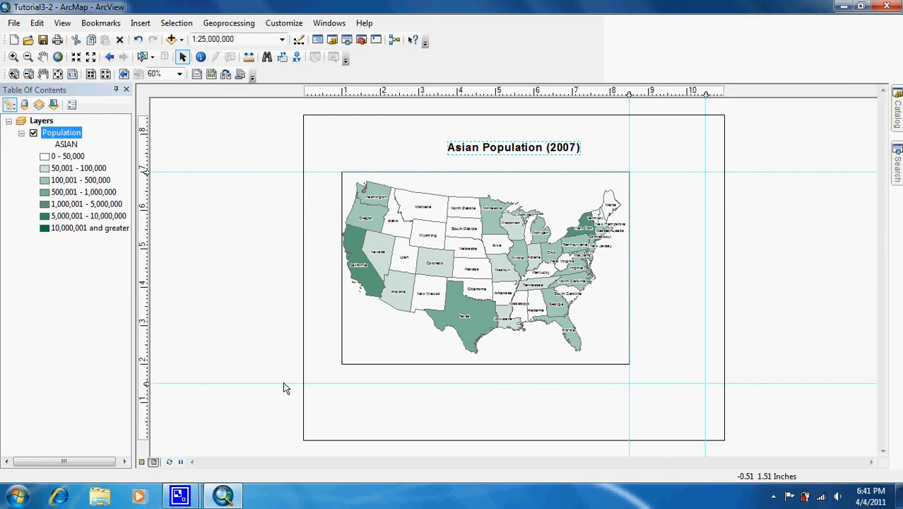
Start a legend that includes the Population layer in one column, and clear its default title text
left_click(143, 24)
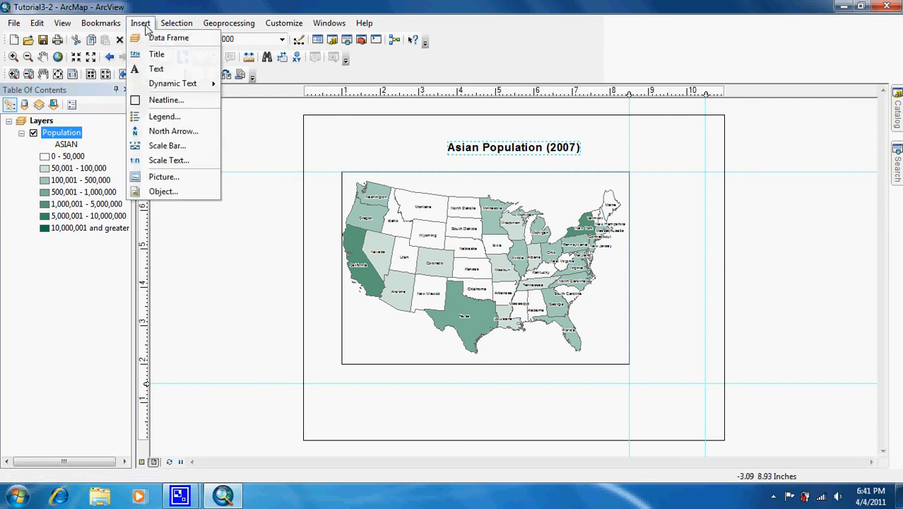
left_click(177, 119)
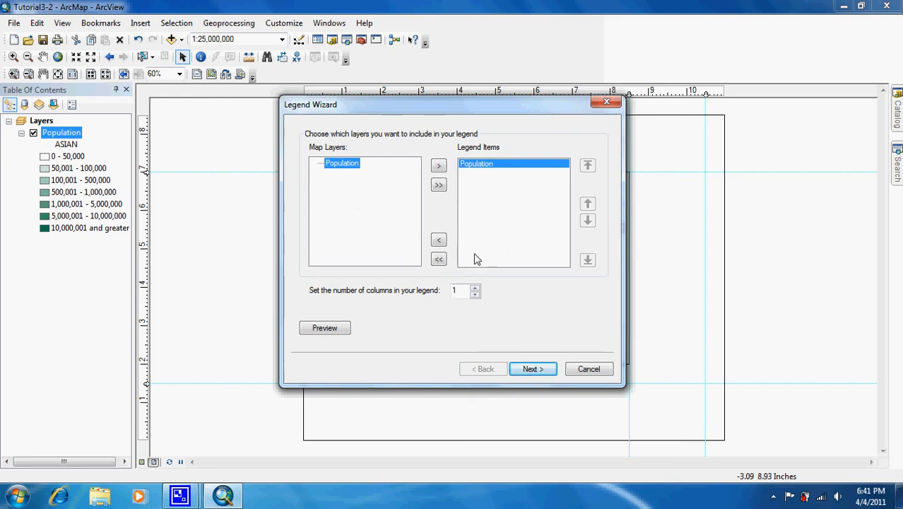
left_click(439, 240)
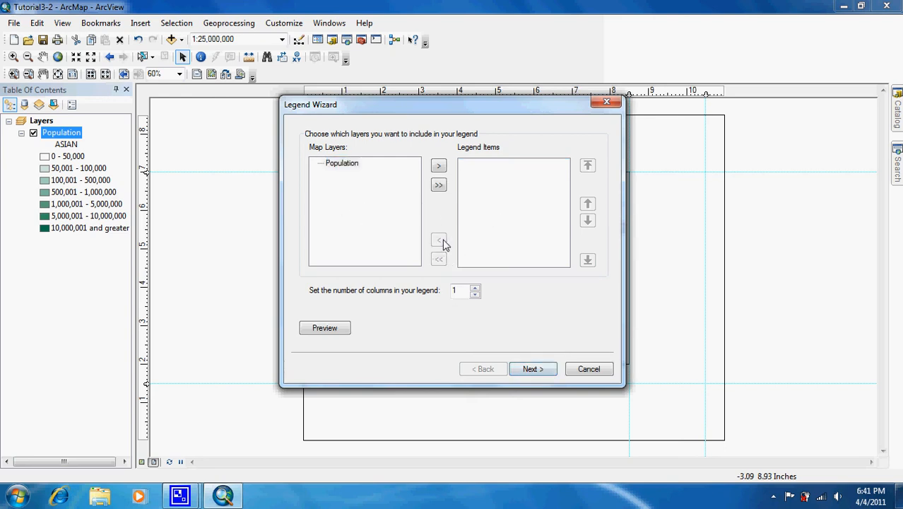
left_click(344, 165)
left_click(439, 166)
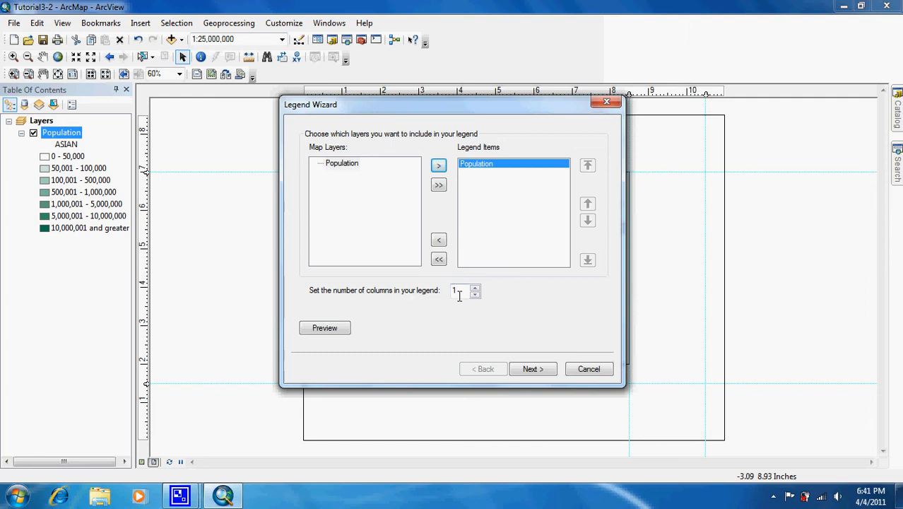
left_click(541, 370)
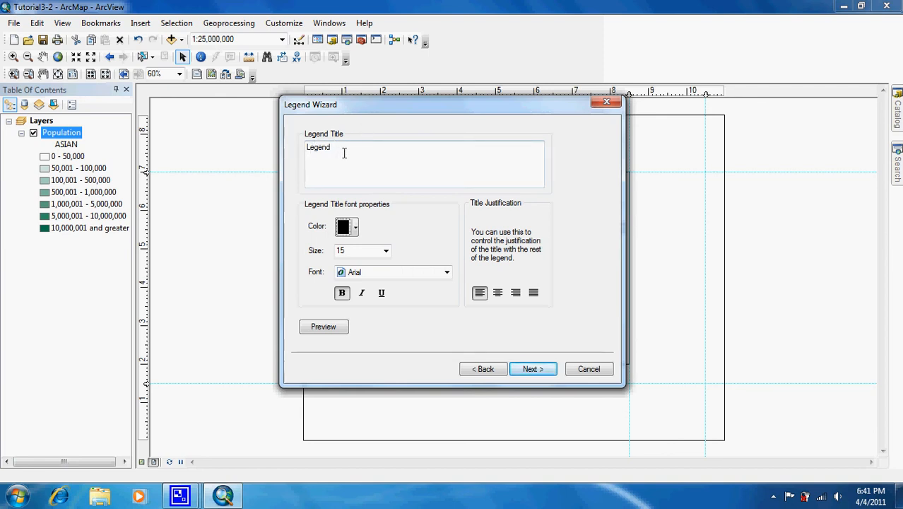
left_click_drag(353, 148, 275, 146)
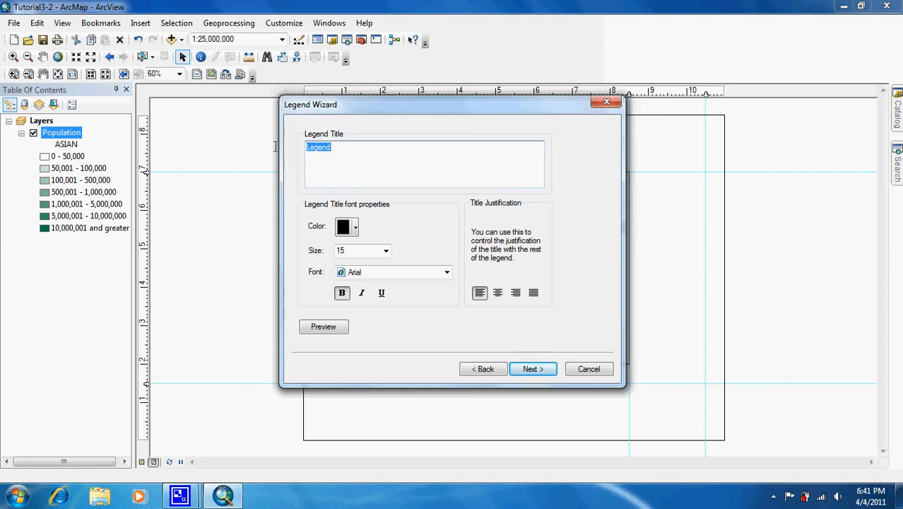
key("BackSpace")
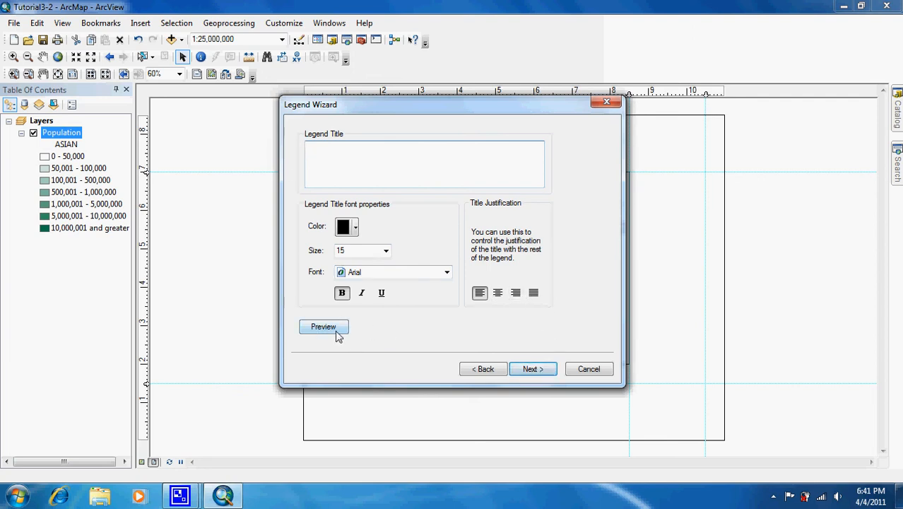
Keep the legend frame without border, background or drop shadow, and finish the legend with the default patch and spacing settings
left_click(532, 371)
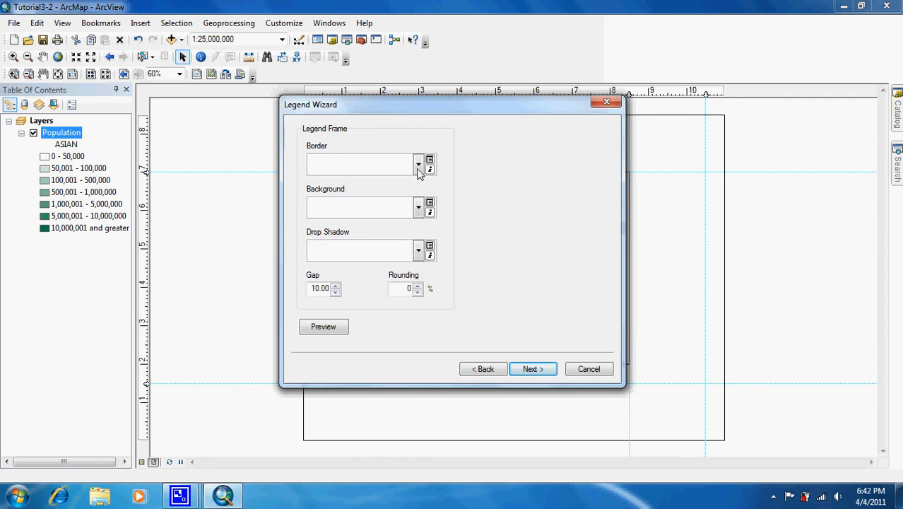
left_click(419, 167)
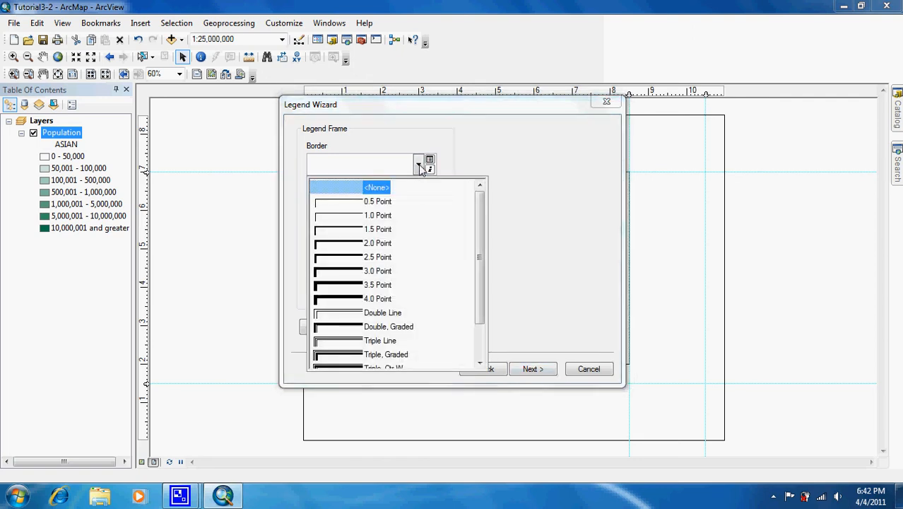
left_click(419, 167)
left_click(419, 209)
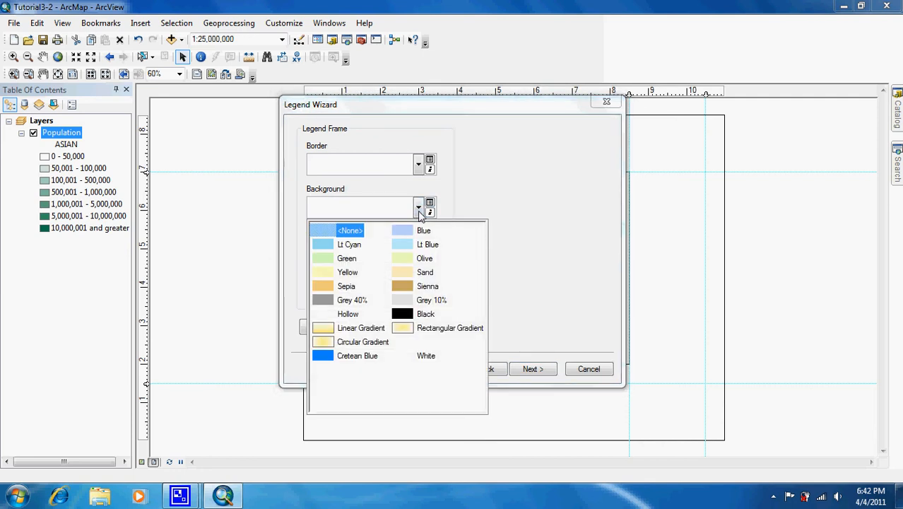
left_click(418, 210)
left_click(419, 252)
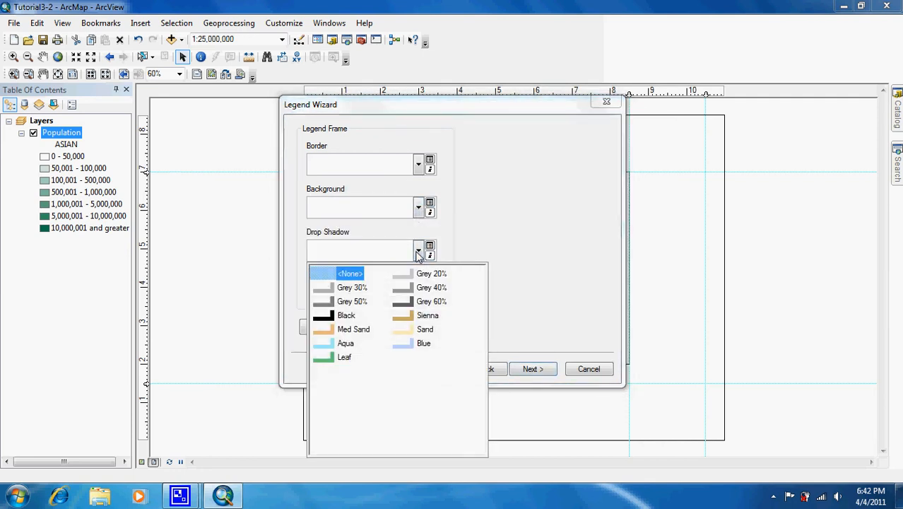
left_click(418, 252)
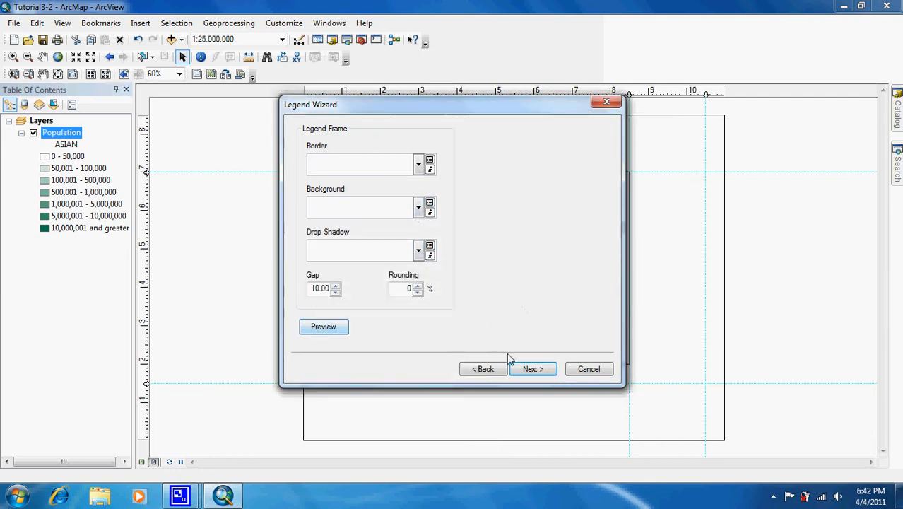
left_click(535, 371)
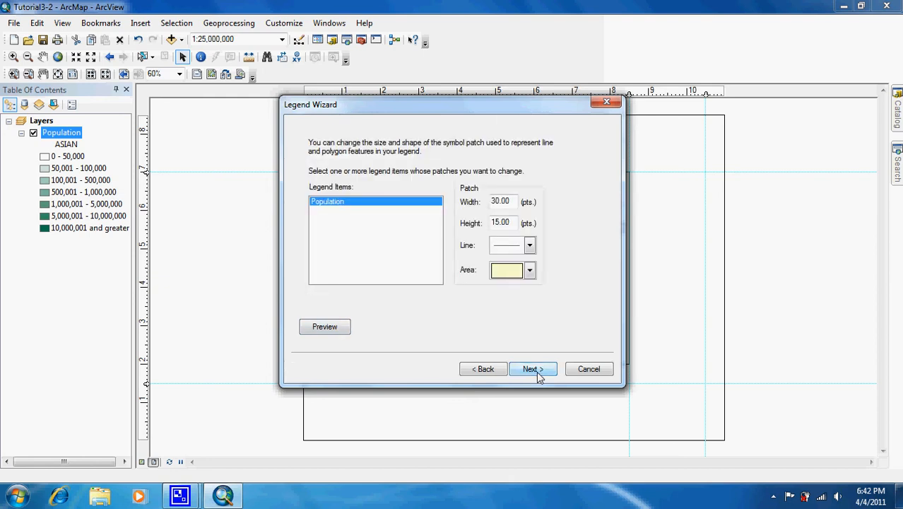
left_click(537, 371)
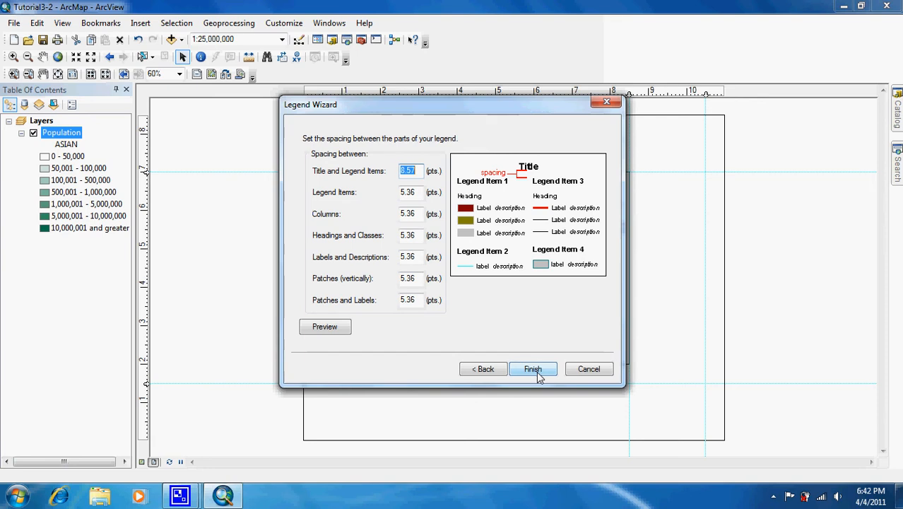
left_click(535, 370)
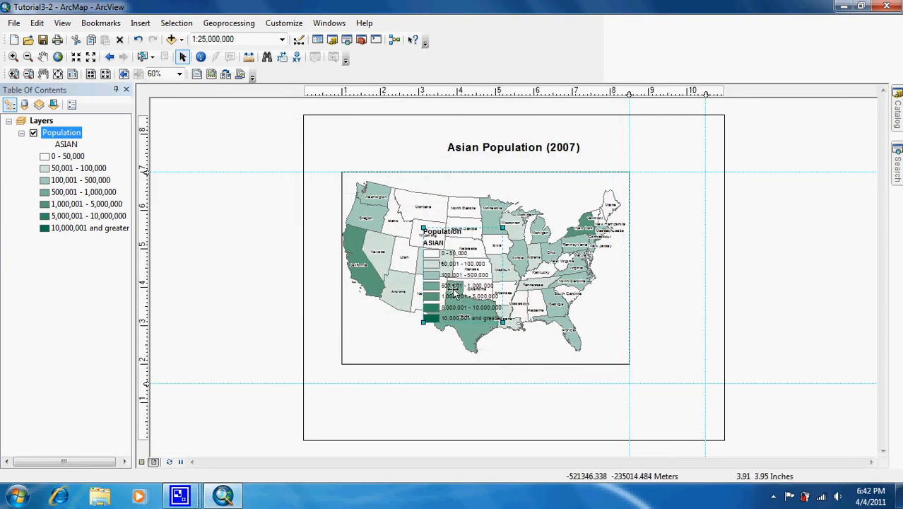
Snap the legend's lower-right corner to the 10.5-inch and 1.5-inch guides, and shrink it to a new vertical guide at 9 inches
left_click_drag(455, 289, 653, 352)
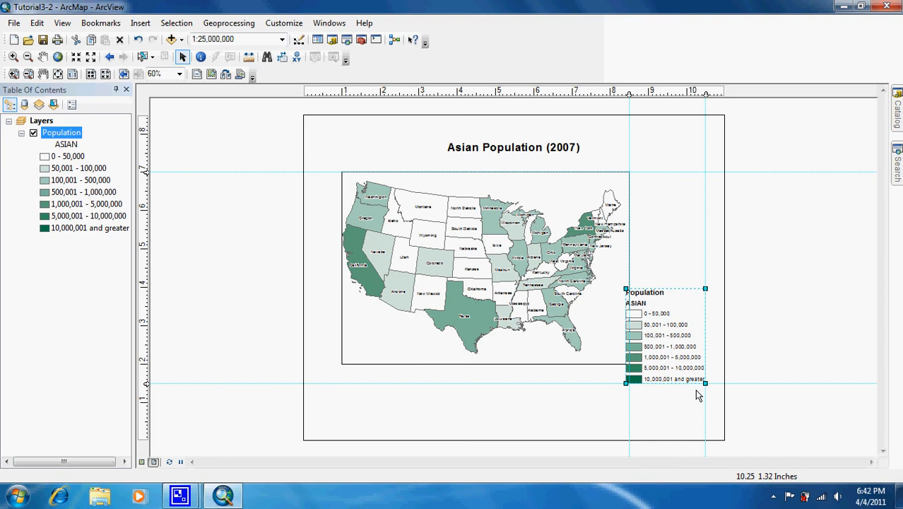
mouse_move(681, 347)
left_mouse_down()
mouse_move(681, 354)
mouse_move(663, 335)
mouse_move(678, 347)
left_mouse_up()
left_click(648, 93)
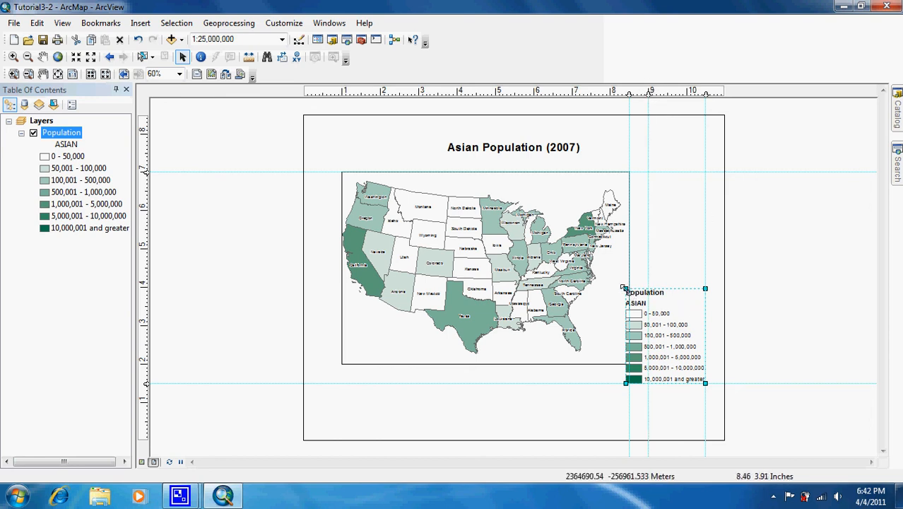
left_click_drag(627, 288, 652, 287)
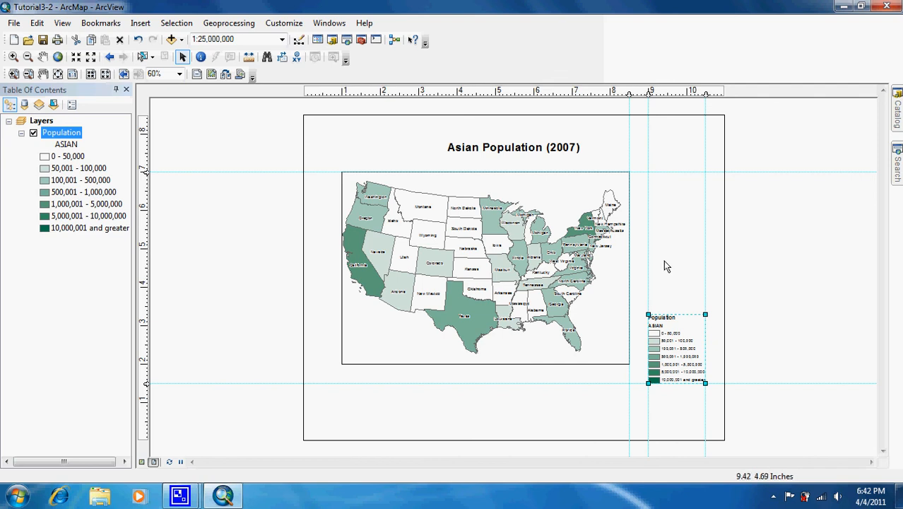
left_click(664, 260)
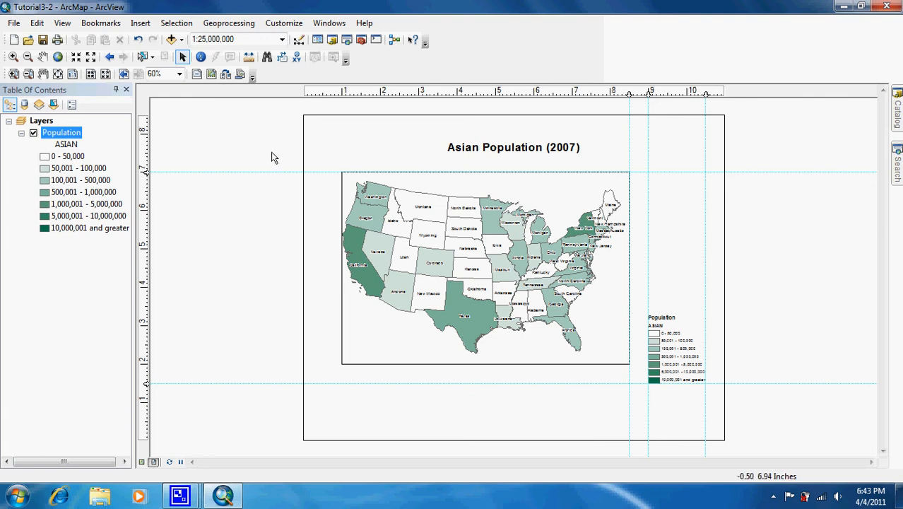
Insert a scale bar in the Scale Line 2 style and place it below the data frame, under the 1.5-inch guide
left_click(140, 23)
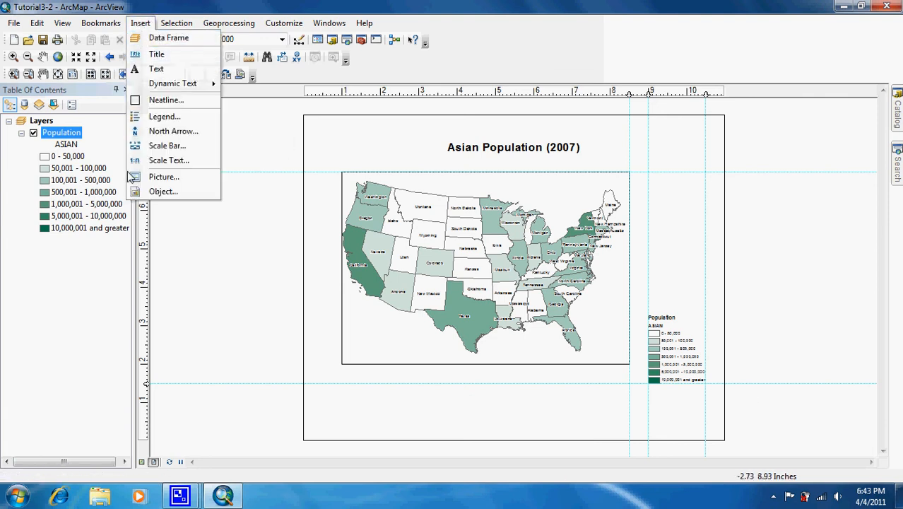
left_click(157, 147)
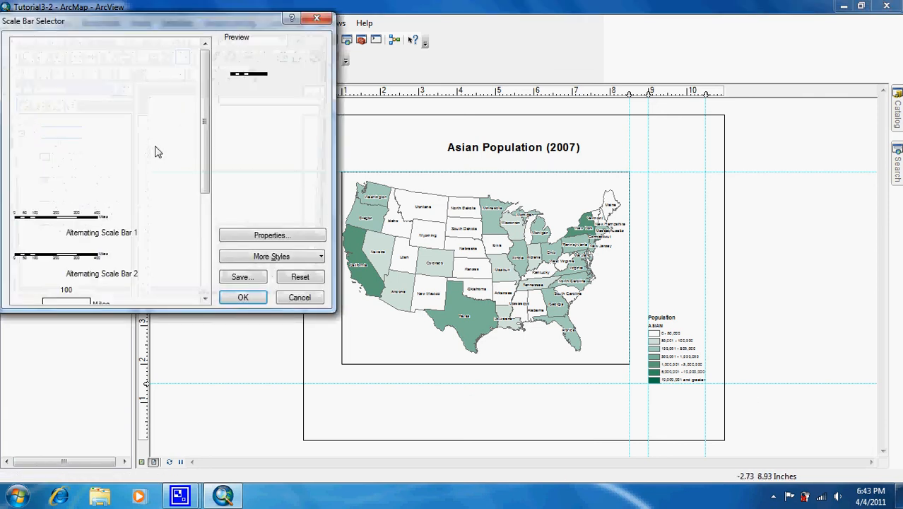
left_click_drag(207, 66, 225, 58)
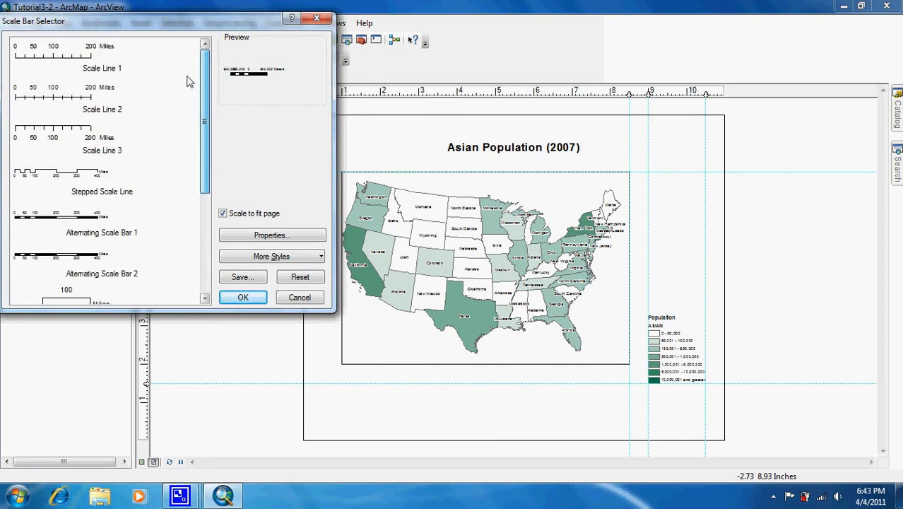
left_click(78, 99)
double_click(78, 99)
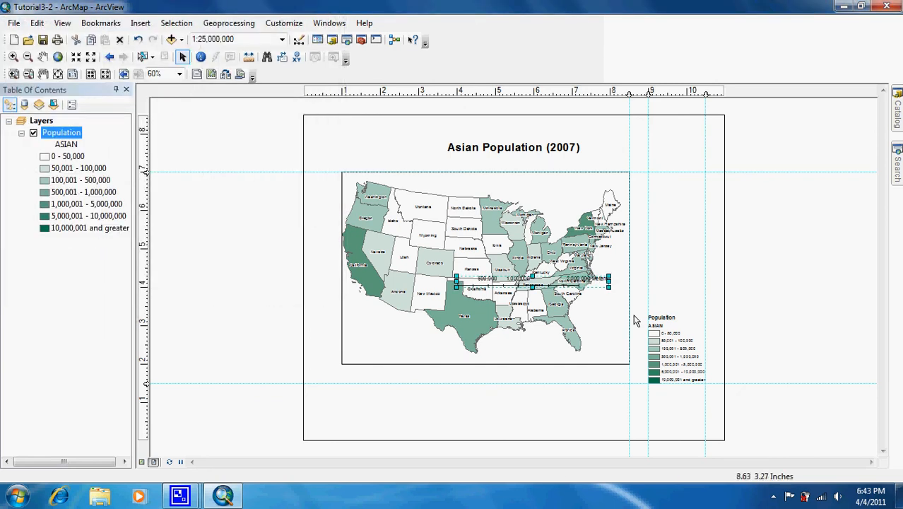
left_click_drag(596, 282, 511, 418)
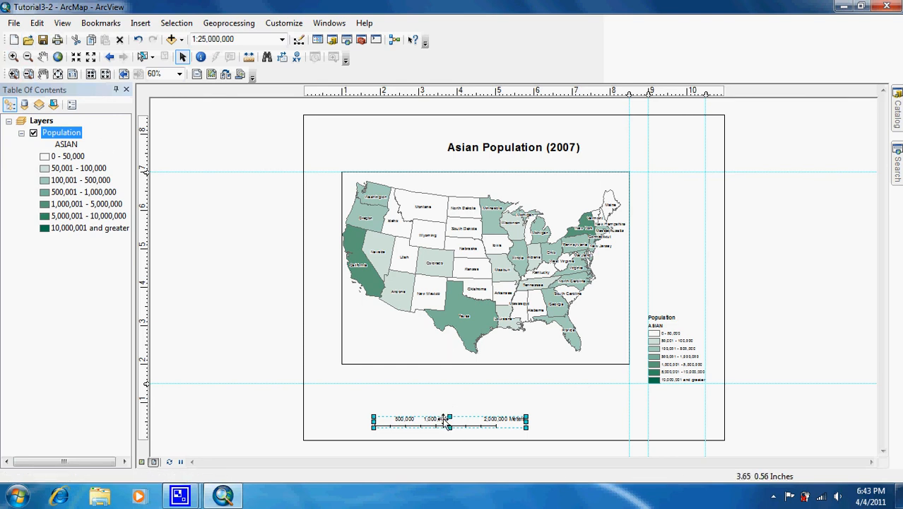
left_click_drag(446, 417, 463, 404)
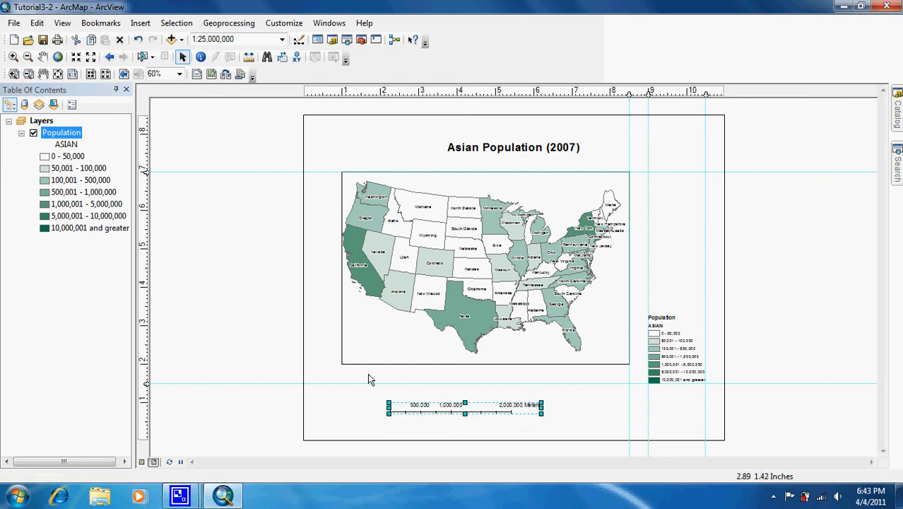
left_click(13, 74)
left_click_drag(374, 385, 575, 425)
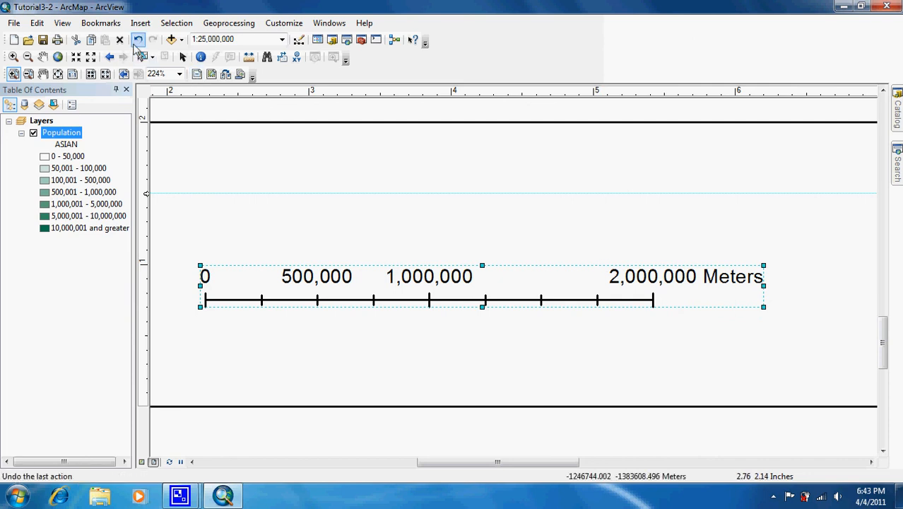
Change the scale bar's division units to Miles
left_click(182, 56)
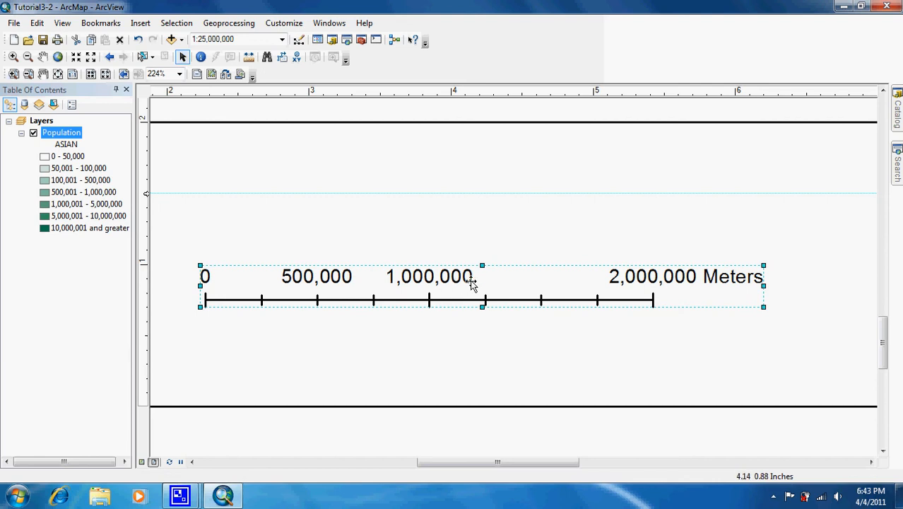
double_click(471, 282)
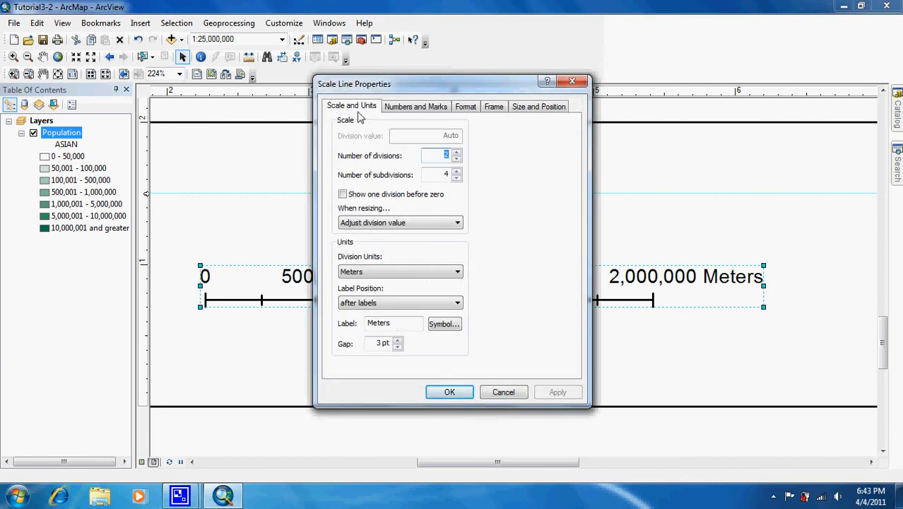
left_click(418, 273)
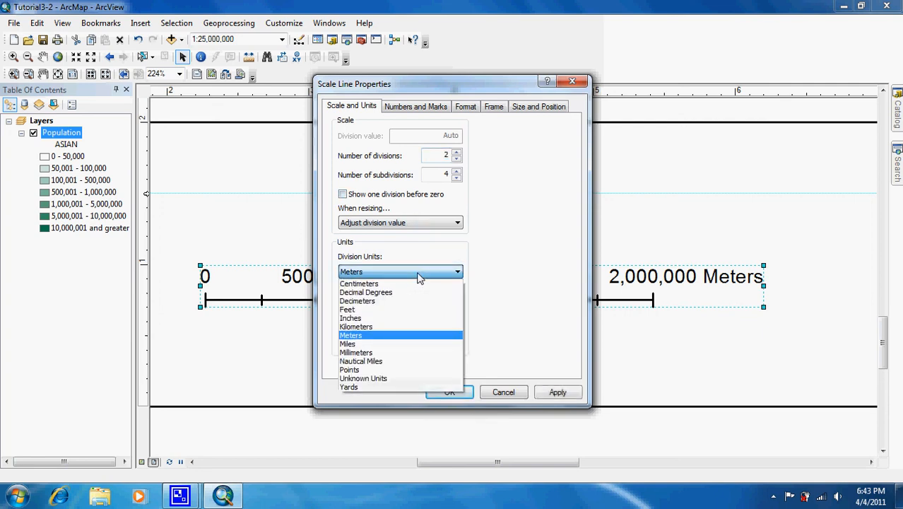
left_click(386, 345)
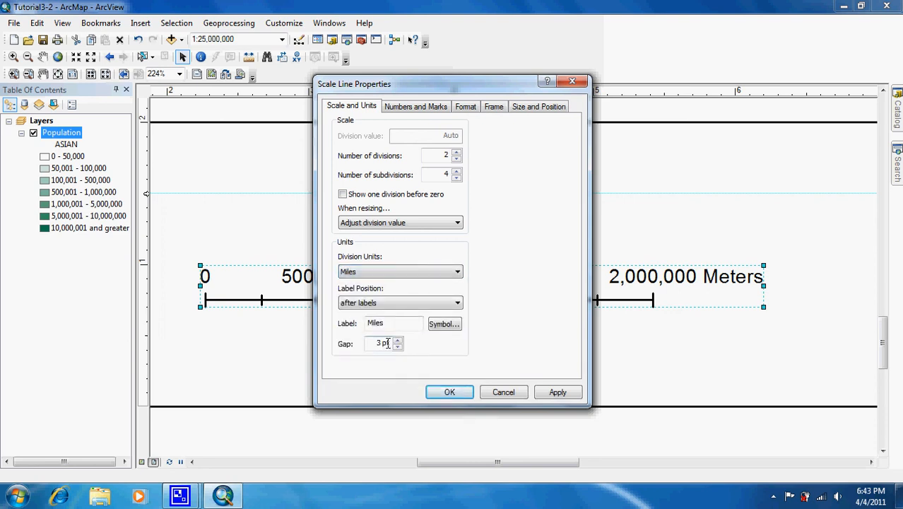
left_click(449, 392)
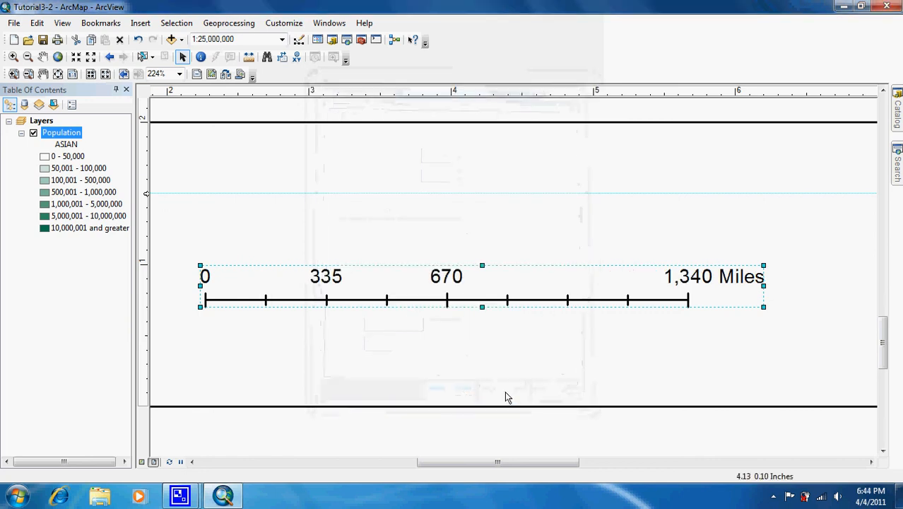
Review the scale bar's format, frame, size and position, and scale and units properties
double_click(376, 297)
left_click(466, 107)
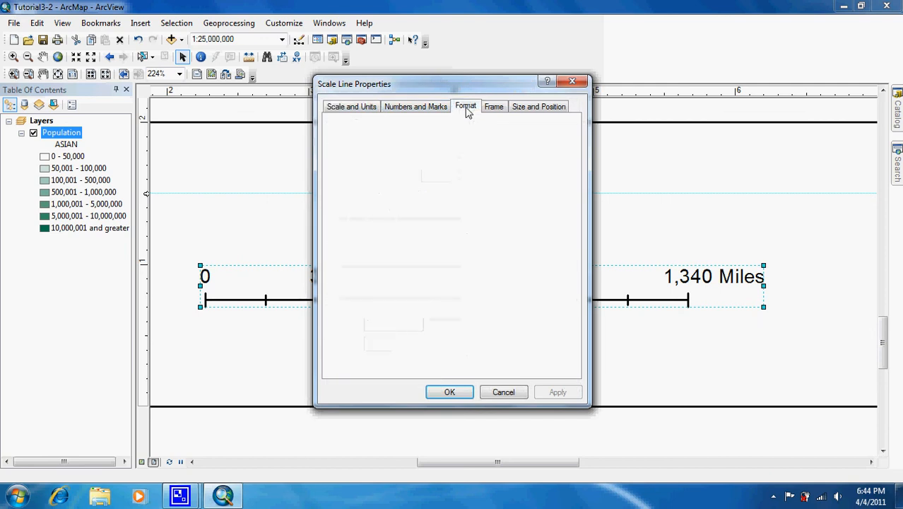
left_click(493, 107)
left_click(468, 107)
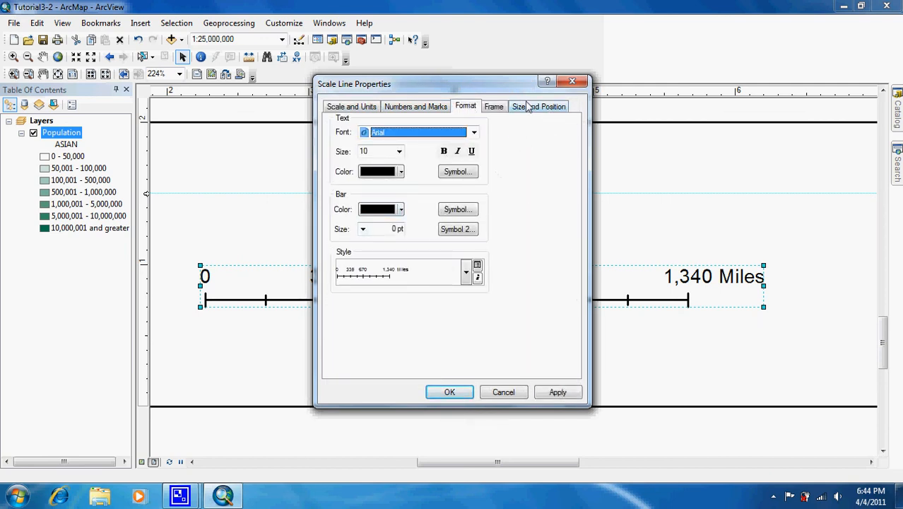
left_click(500, 108)
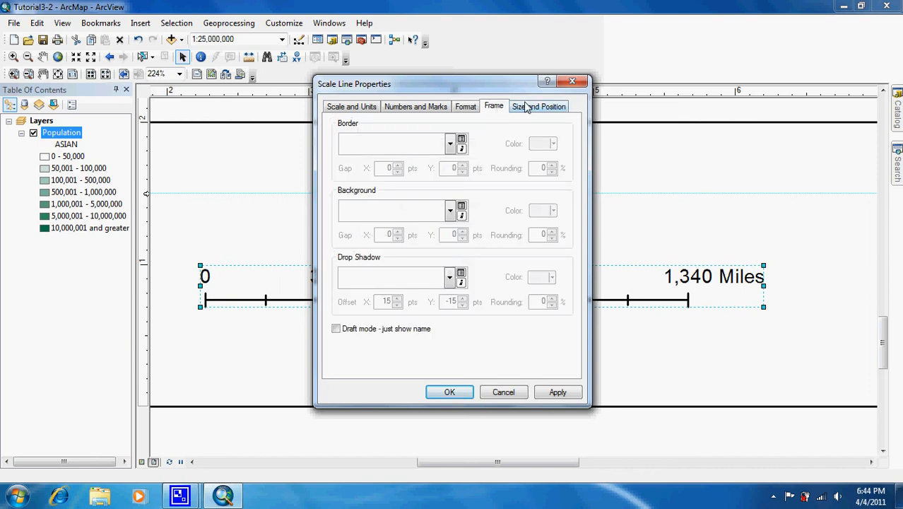
left_click(525, 106)
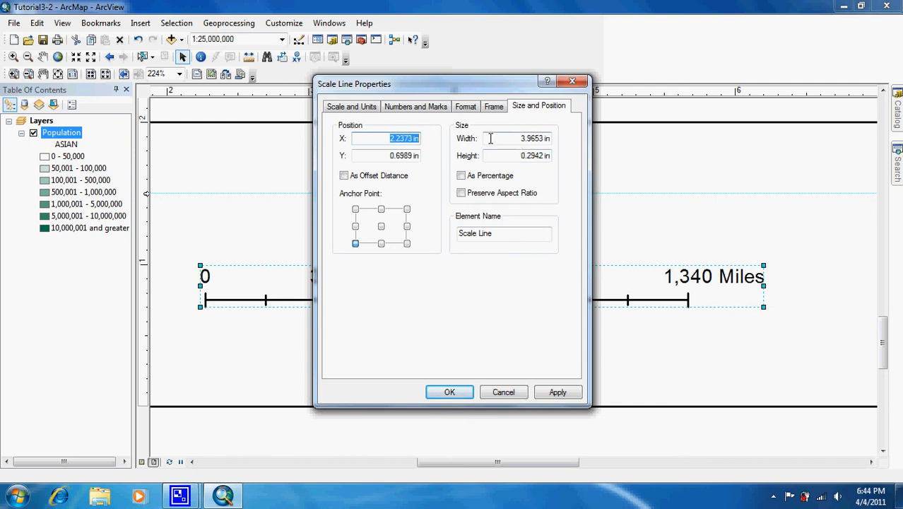
left_click(361, 108)
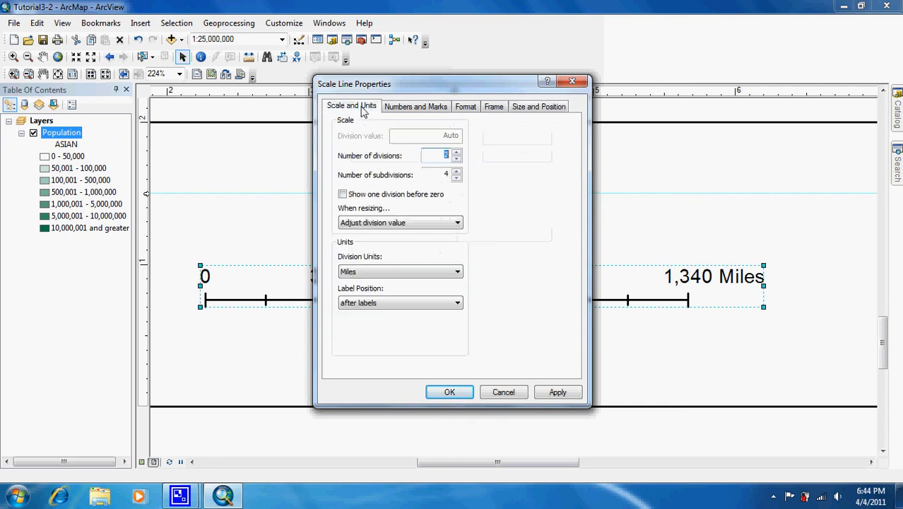
left_click(460, 393)
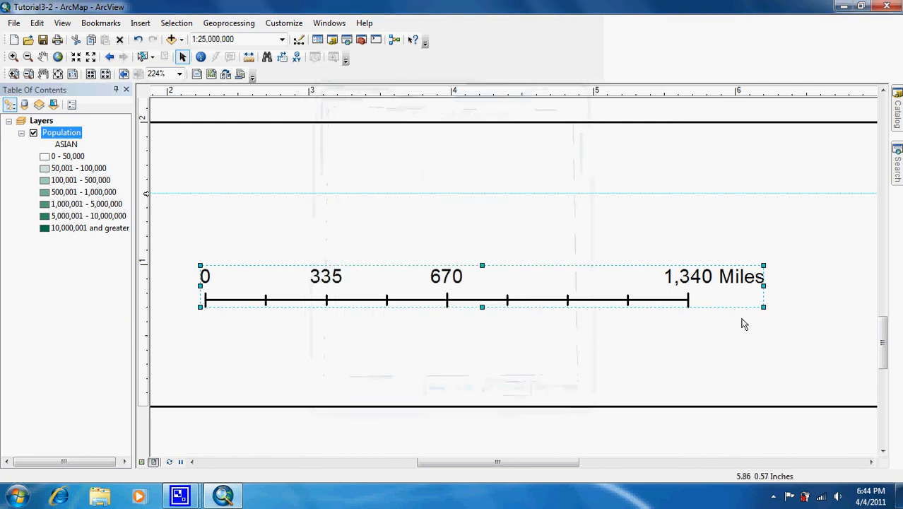
Shorten the scale bar from its right end until its last division is labelled 1,000 Miles
left_click_drag(763, 286, 682, 297)
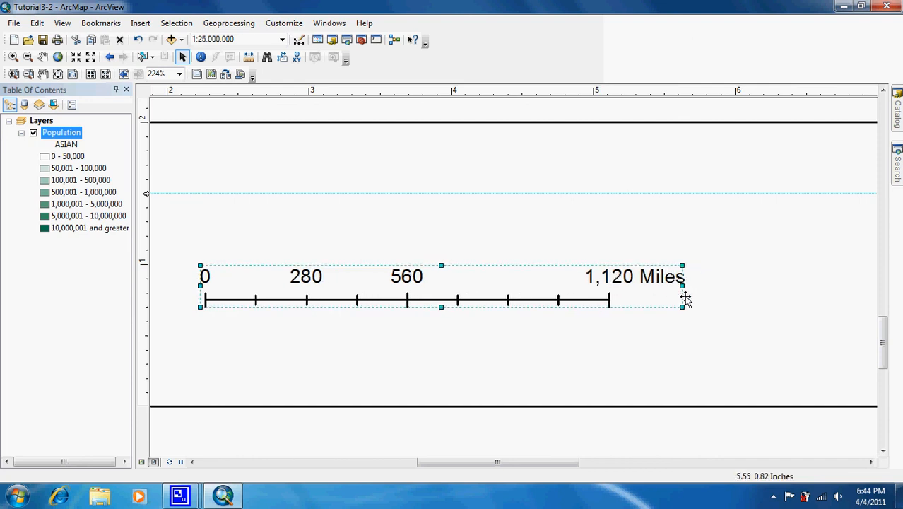
left_click_drag(680, 286, 641, 288)
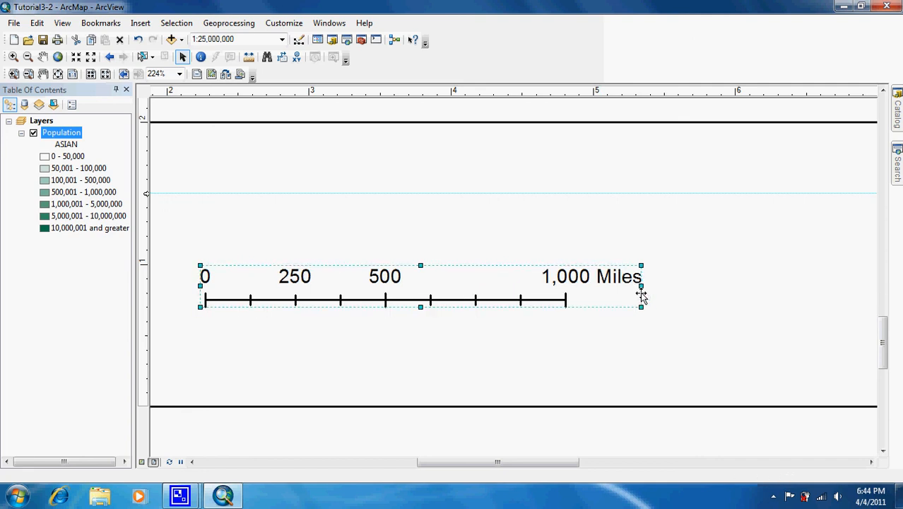
Add a horizontal guide at 1 inch and snap the scale bar's lower-right corner to it and the 8.5-inch vertical guide
left_click(58, 73)
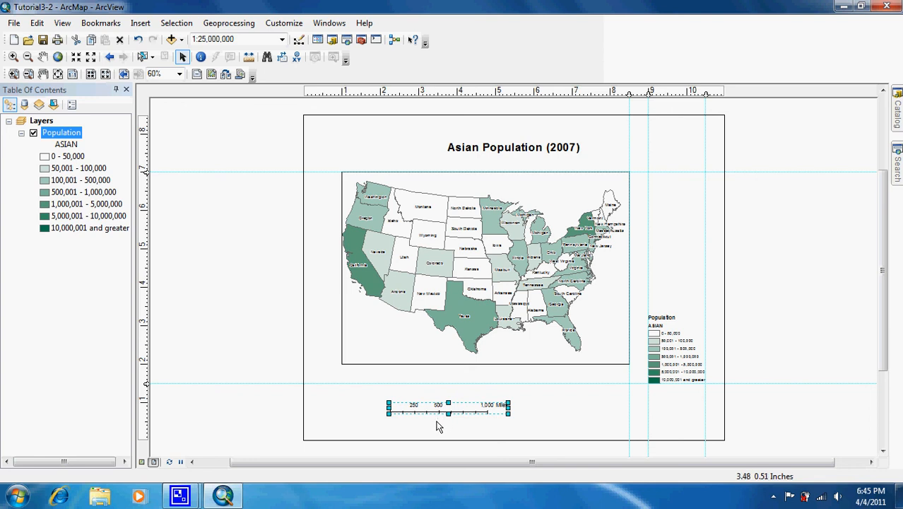
left_click(148, 401)
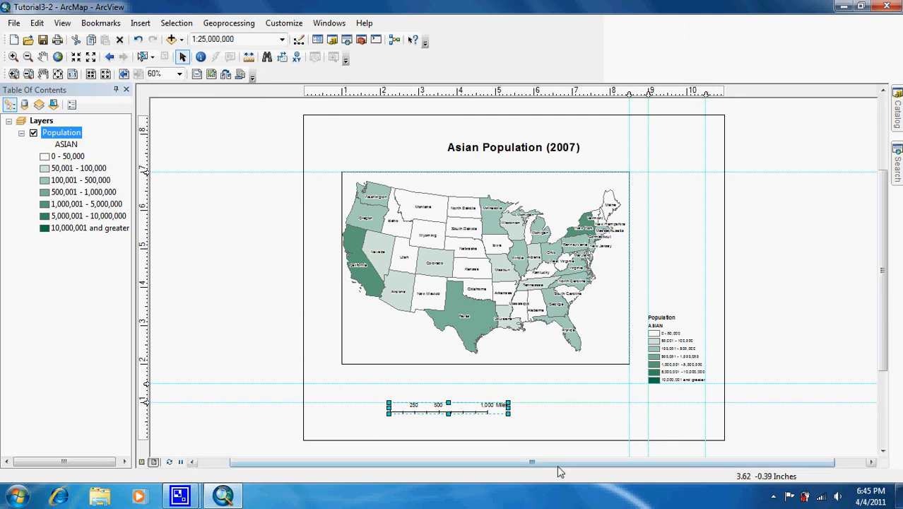
left_click_drag(480, 414, 606, 402)
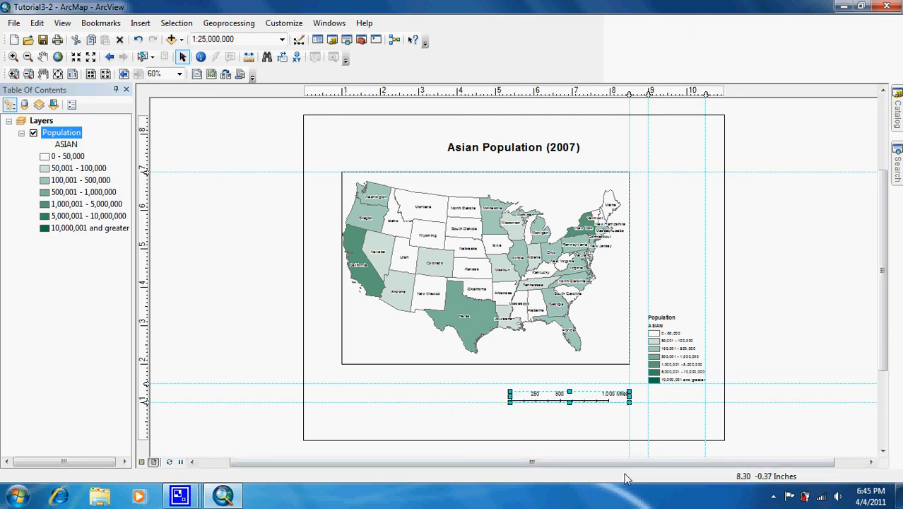
left_click(539, 426)
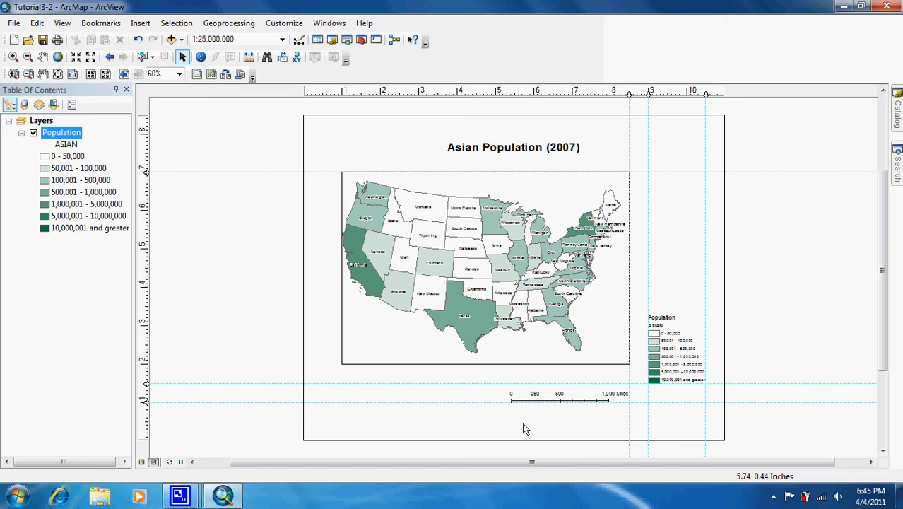
Insert the text "Source: US Census Bureau" below the data frame, beside the scale bar, keeping the Arial 10 symbol
left_click(140, 22)
left_click(156, 69)
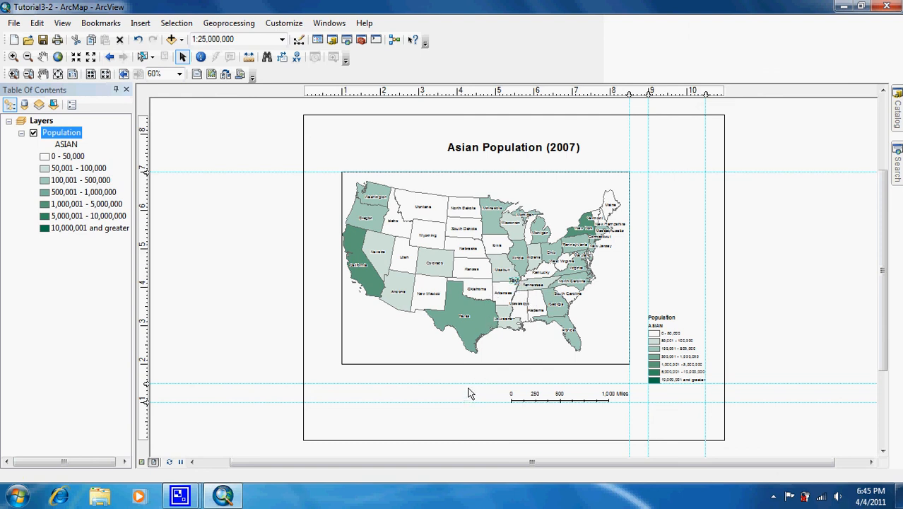
left_click_drag(515, 279, 410, 400)
double_click(409, 399)
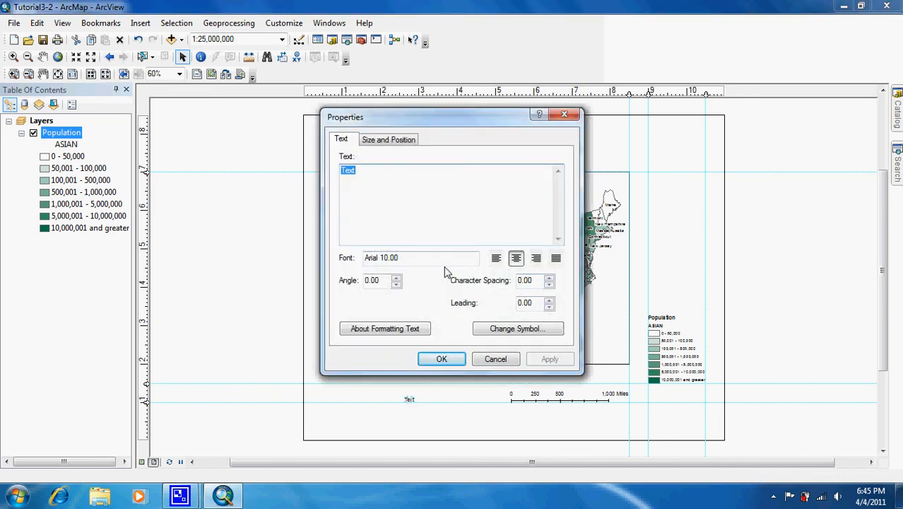
type("Source: US Census Bureau")
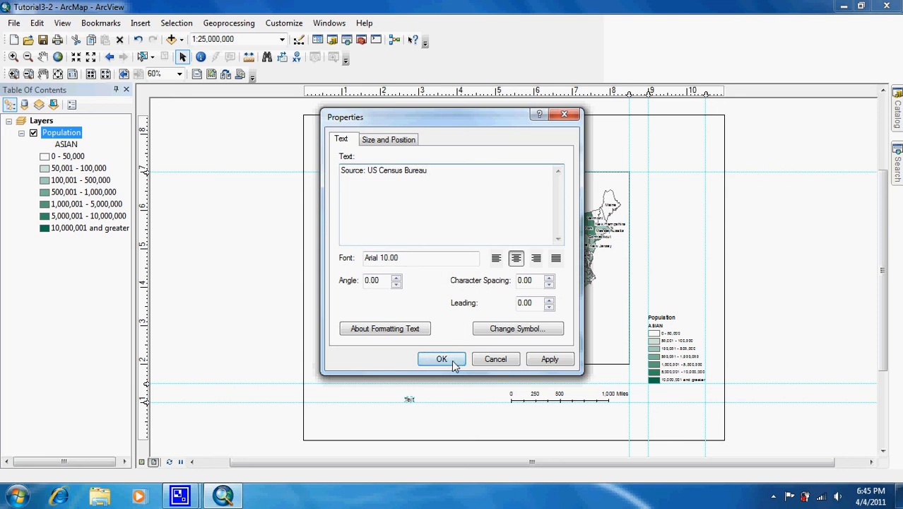
left_click(508, 337)
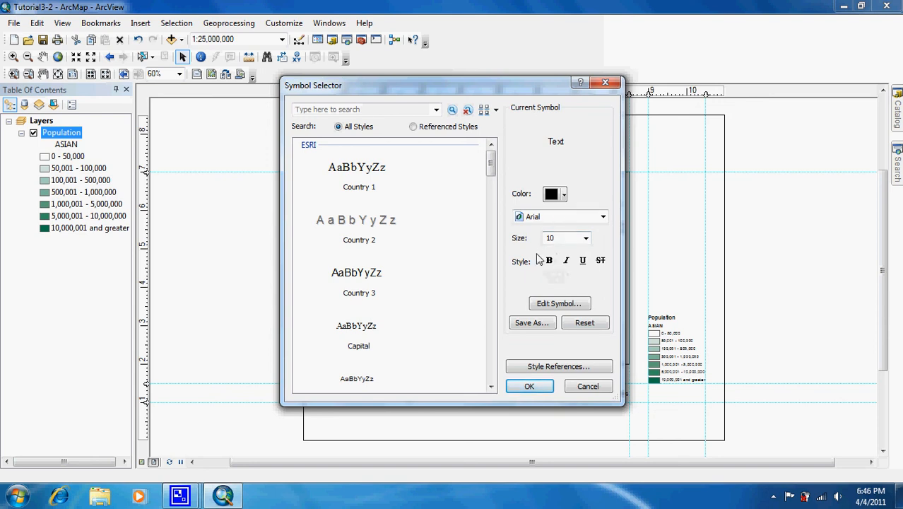
left_click(535, 386)
left_click(442, 359)
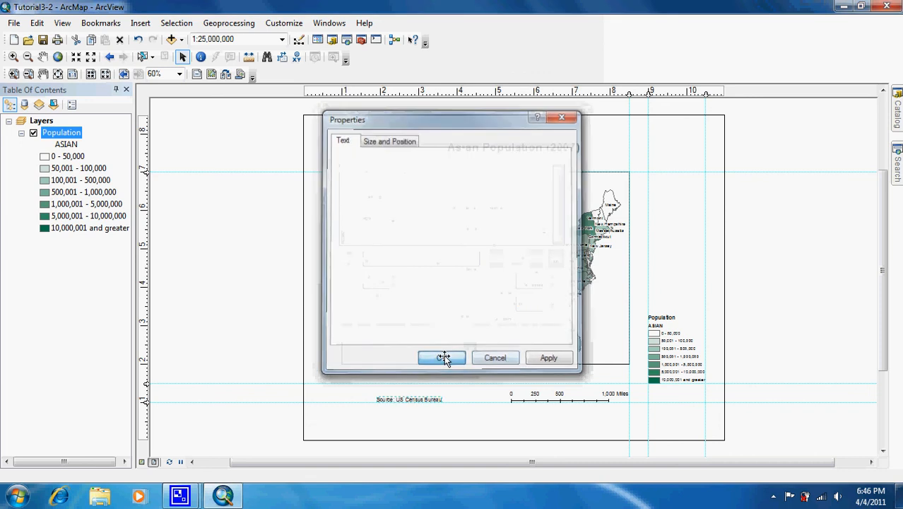
Add a horizontal guide at 0.5 inch and snap the source text's lower-right corner to it and the 8.5-inch vertical guide
left_click_drag(409, 404, 513, 410)
left_click(146, 422)
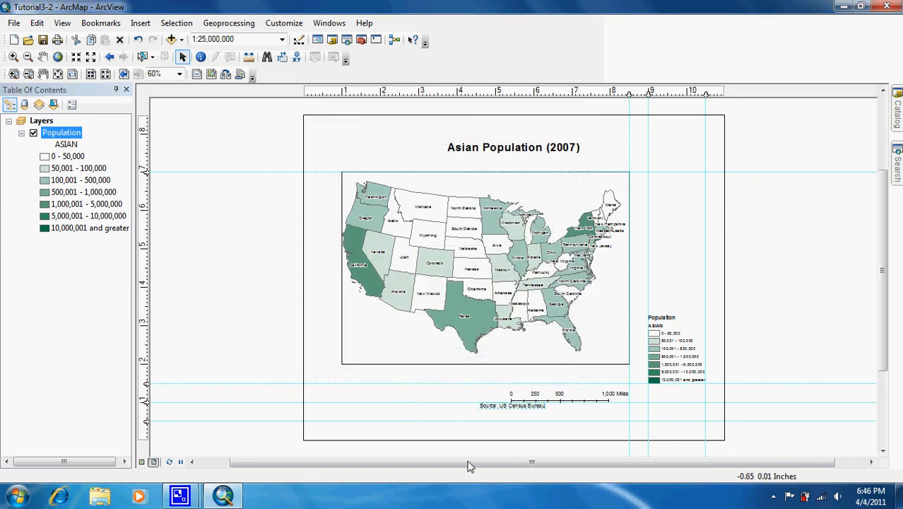
double_click(505, 410)
key("Escape")
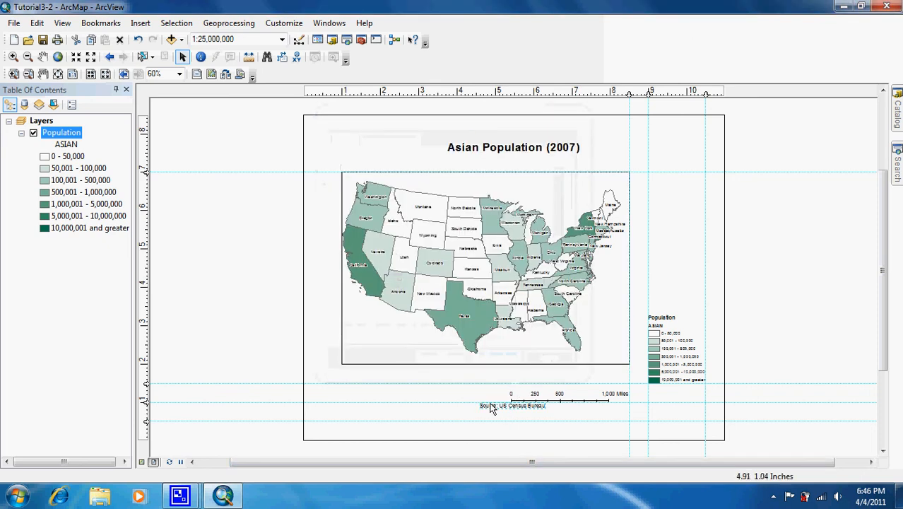
left_click_drag(490, 413, 578, 418)
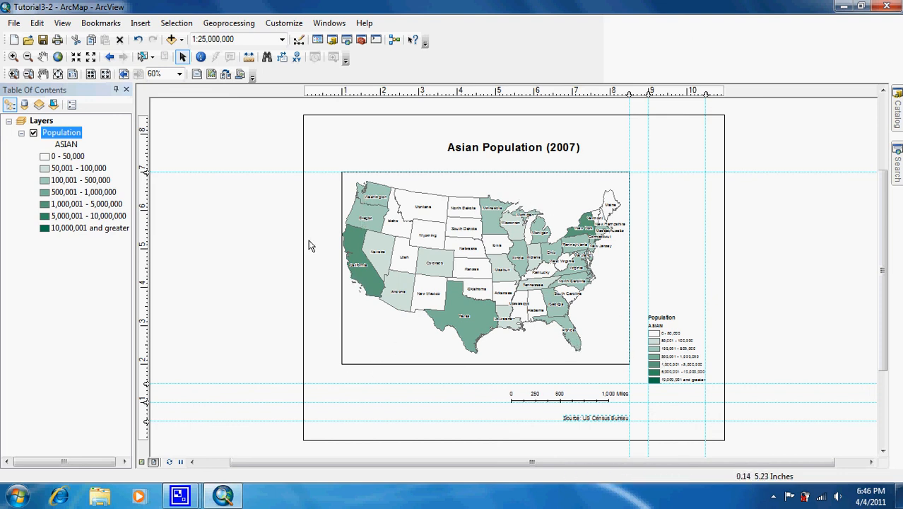
mouse_move(179, 495)
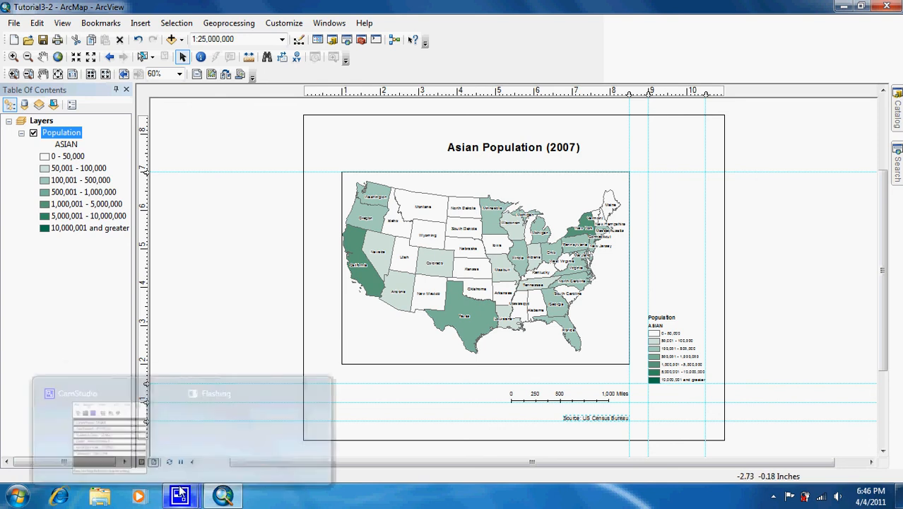
mouse_move(146, 444)
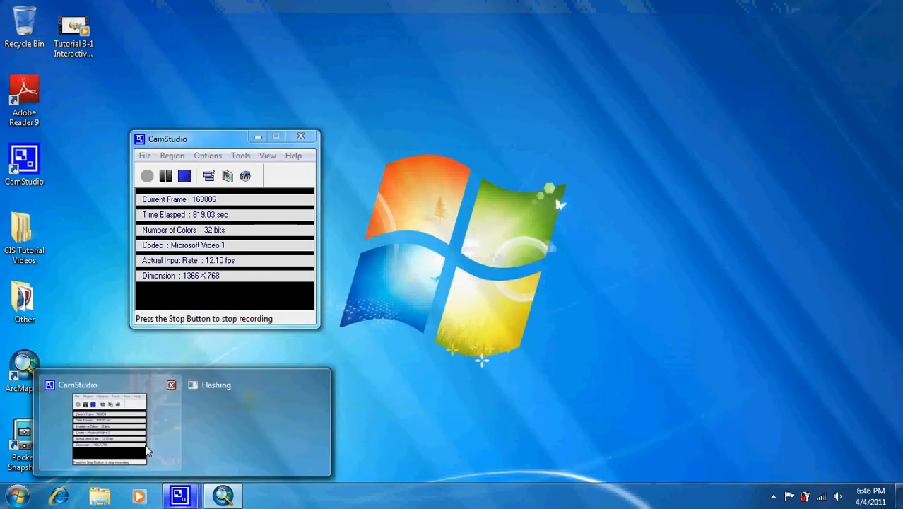
left_click(145, 443)
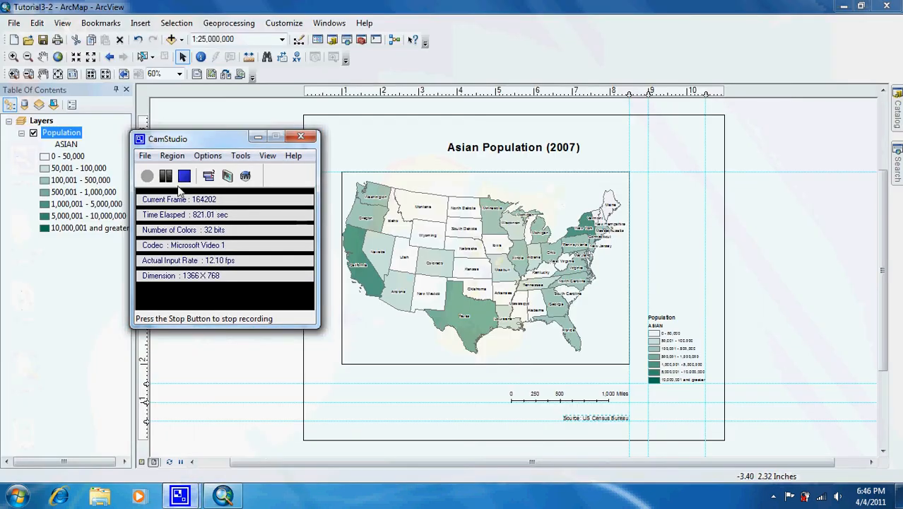